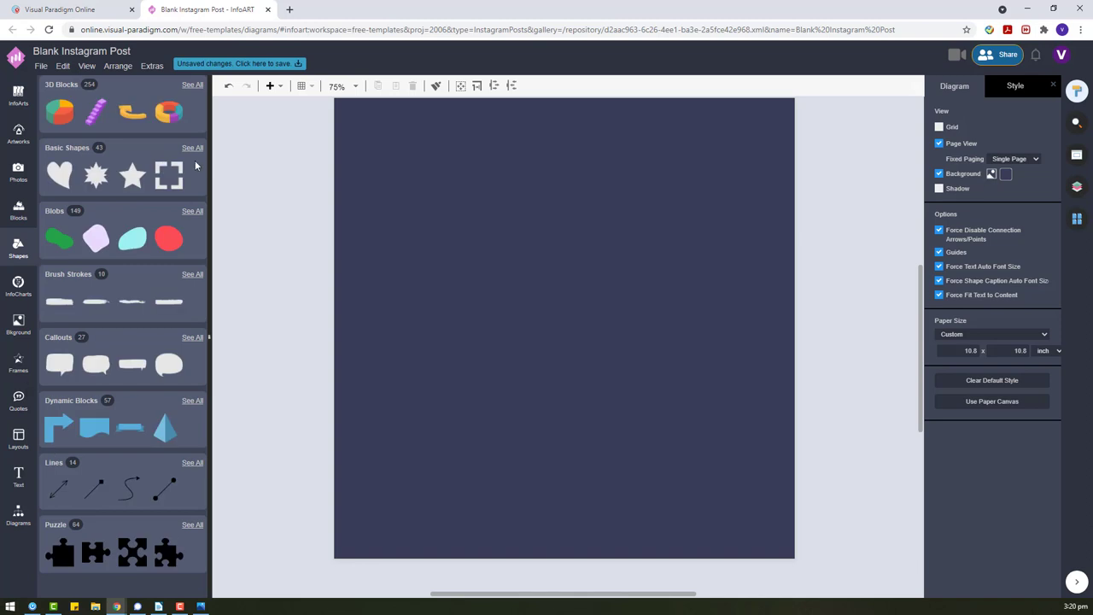
# - Add a square from the Basic Shapes to the upper middle of the page and fill it blue
pyautogui.click(192, 152)
pyautogui.moveTo(140, 371); pyautogui.dragTo(512, 260)
pyautogui.click(942, 129)
pyautogui.click(974, 238)
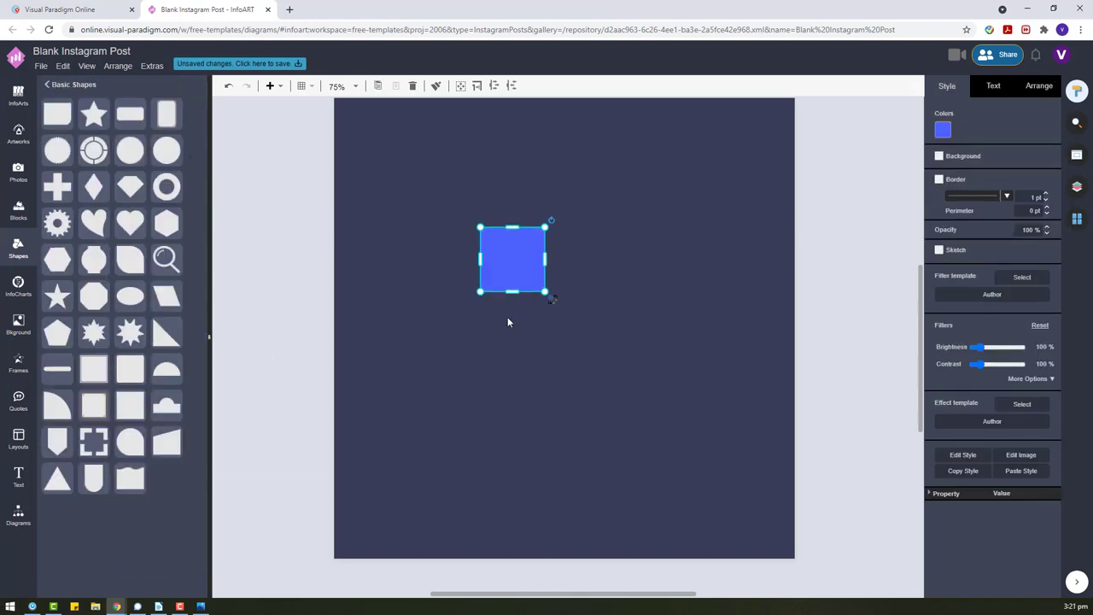
# - Duplicate the blue square and stretch the copy into a wide horizontal bar flush with the page's left edge near the bottom
pyautogui.hotkey('ctrl', 'v')
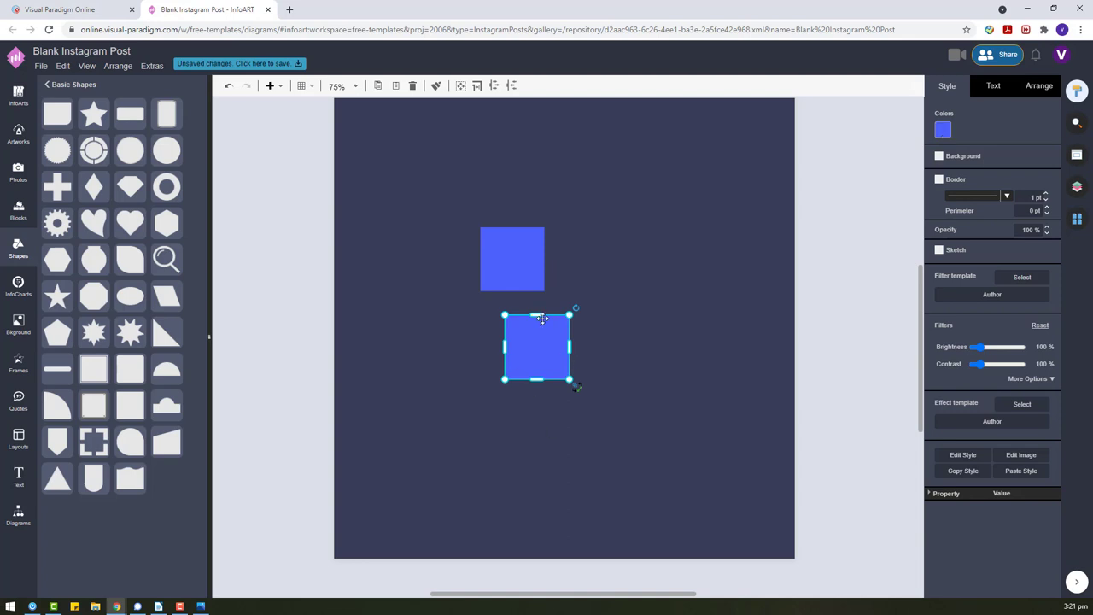
pyautogui.moveTo(542, 319); pyautogui.dragTo(748, 479)
pyautogui.moveTo(572, 459); pyautogui.dragTo(572, 451)
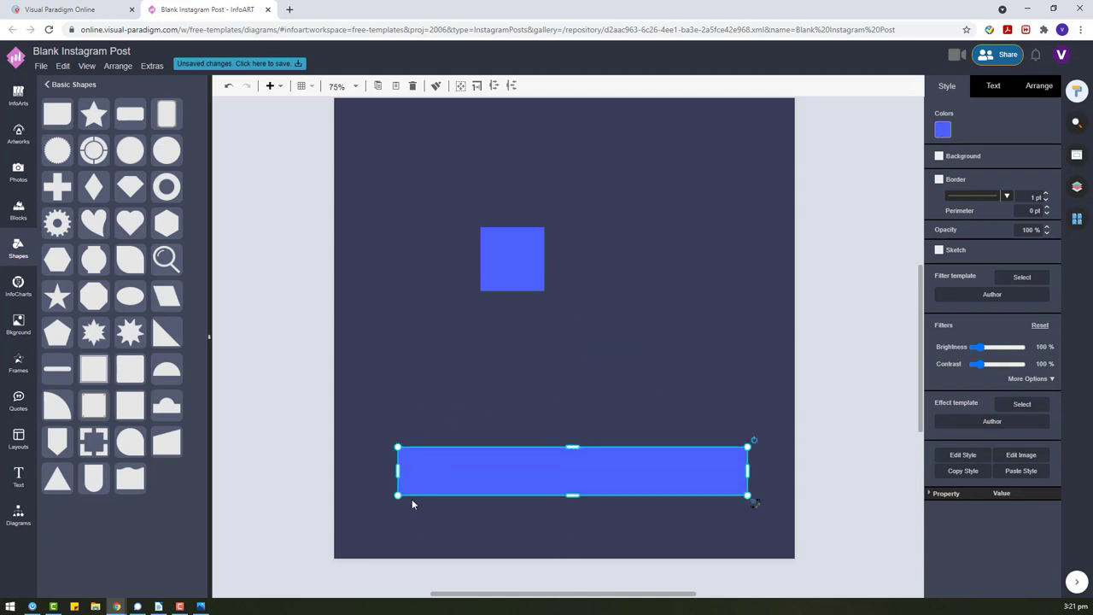
pyautogui.moveTo(440, 485); pyautogui.dragTo(375, 482)
# - Enlarge the blue square slightly and reposition it near the top centre of the page
pyautogui.click(470, 410)
pyautogui.scroll(2, 500, 291)
pyautogui.click(536, 352)
pyautogui.moveTo(545, 340); pyautogui.dragTo(565, 321)
pyautogui.moveTo(545, 342); pyautogui.dragTo(543, 281)
pyautogui.click(432, 329)
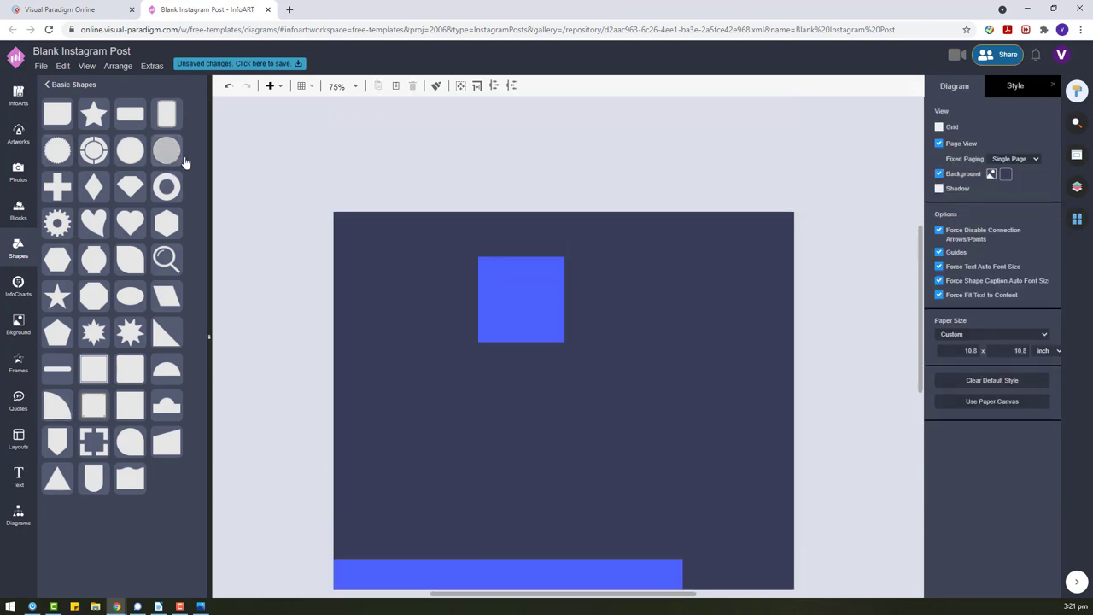
# - Add a circle from the Basic Shapes, shrink it to a small dot near the page's right edge and fill it orange
pyautogui.moveTo(184, 162); pyautogui.dragTo(619, 283)
pyautogui.click(942, 130)
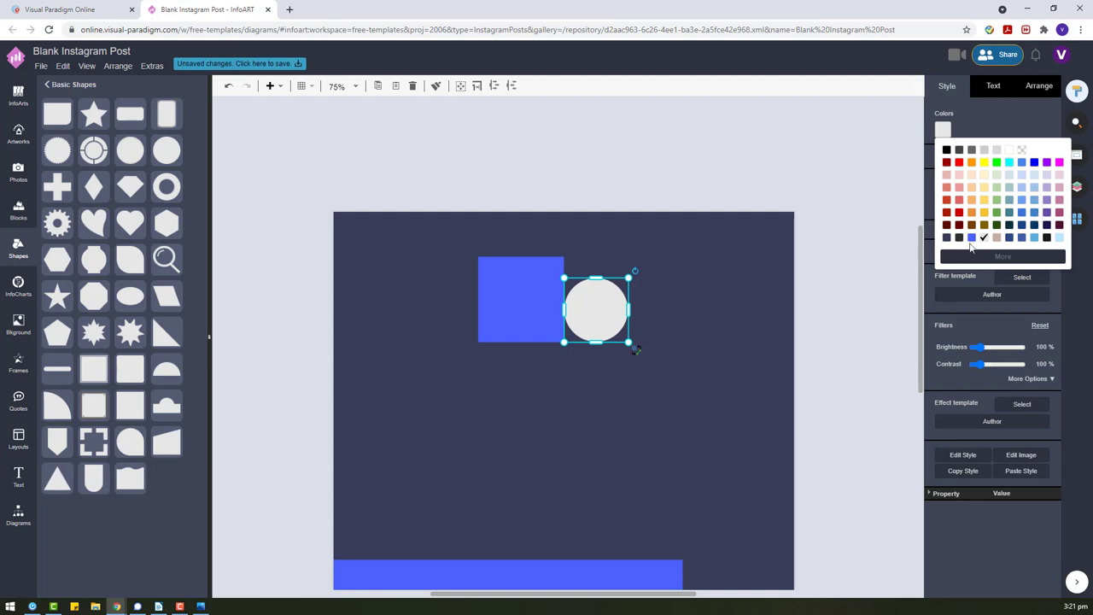
pyautogui.click(971, 237)
pyautogui.click(713, 338)
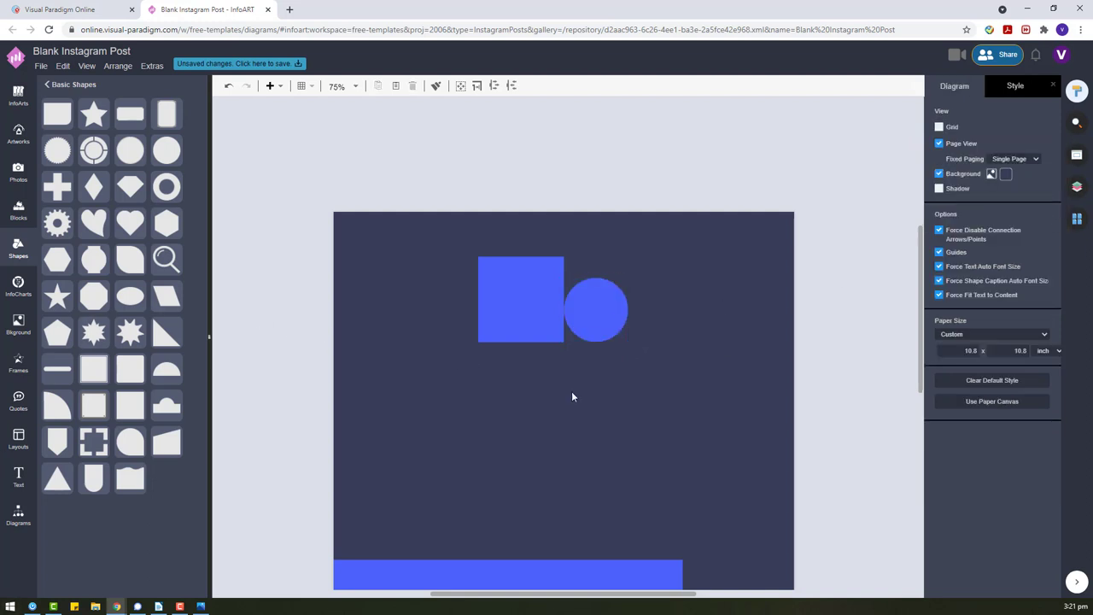
pyautogui.moveTo(595, 309); pyautogui.dragTo(756, 353)
pyautogui.click(942, 130)
pyautogui.click(972, 178)
# - Duplicate the orange circle twice and left-align the three circles in a column
pyautogui.hotkey('ctrl', 'c')
pyautogui.hotkey('ctrl', 'v')
pyautogui.hotkey('ctrl', 'v')
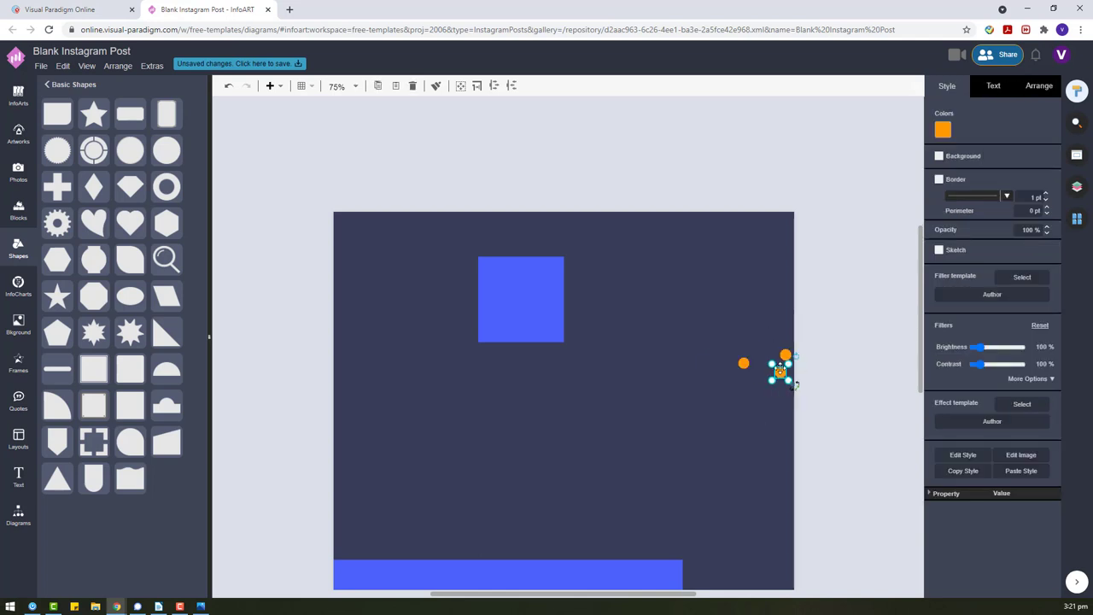
pyautogui.moveTo(720, 316); pyautogui.dragTo(815, 397)
pyautogui.click(1047, 89)
pyautogui.click(947, 446)
pyautogui.click(800, 394)
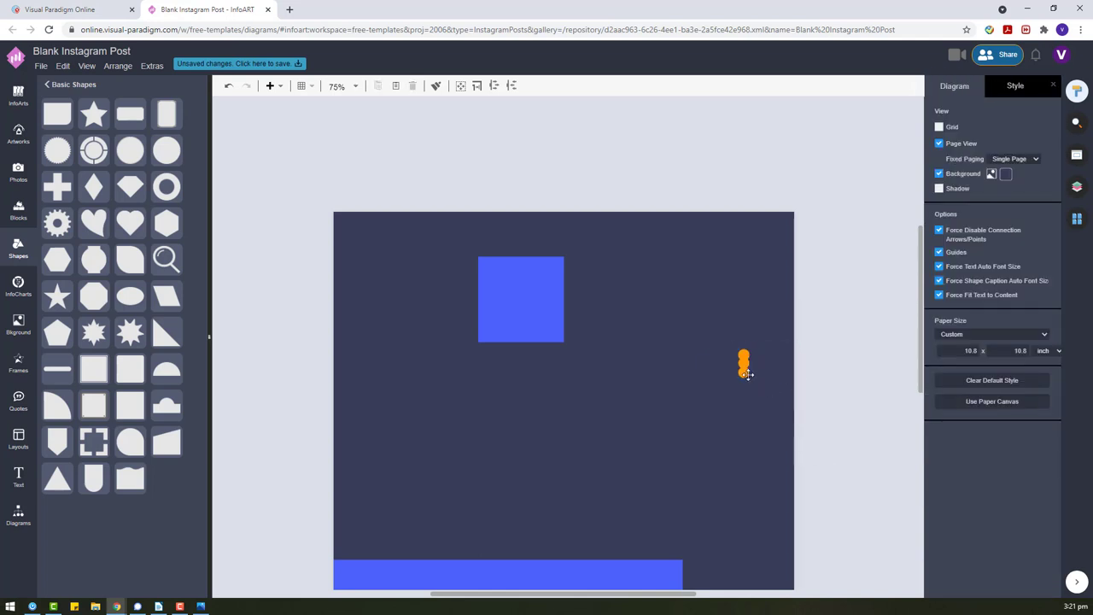
# - Space out the orange circles, extend the column with pasted copies and distribute all of them vertically
pyautogui.moveTo(744, 369); pyautogui.dragTo(744, 395)
pyautogui.moveTo(774, 434); pyautogui.dragTo(748, 420)
pyautogui.hotkey('ctrl', 'c')
pyautogui.hotkey('ctrl', 'v')
pyautogui.moveTo(664, 339); pyautogui.dragTo(768, 465)
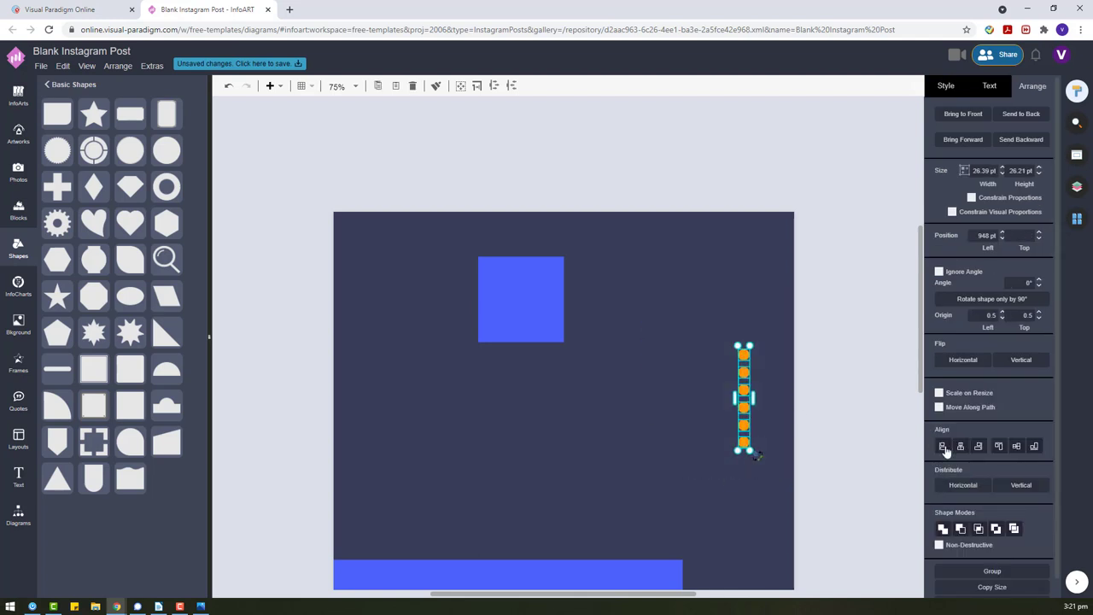
pyautogui.click(1021, 484)
pyautogui.click(813, 431)
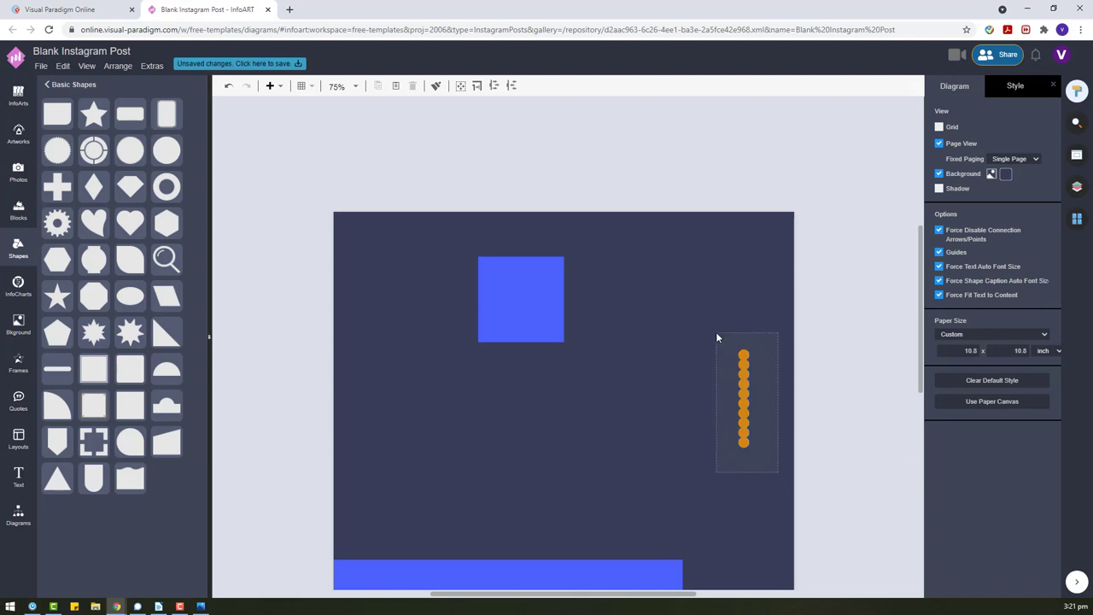
pyautogui.moveTo(716, 338); pyautogui.dragTo(765, 479)
pyautogui.click(786, 310)
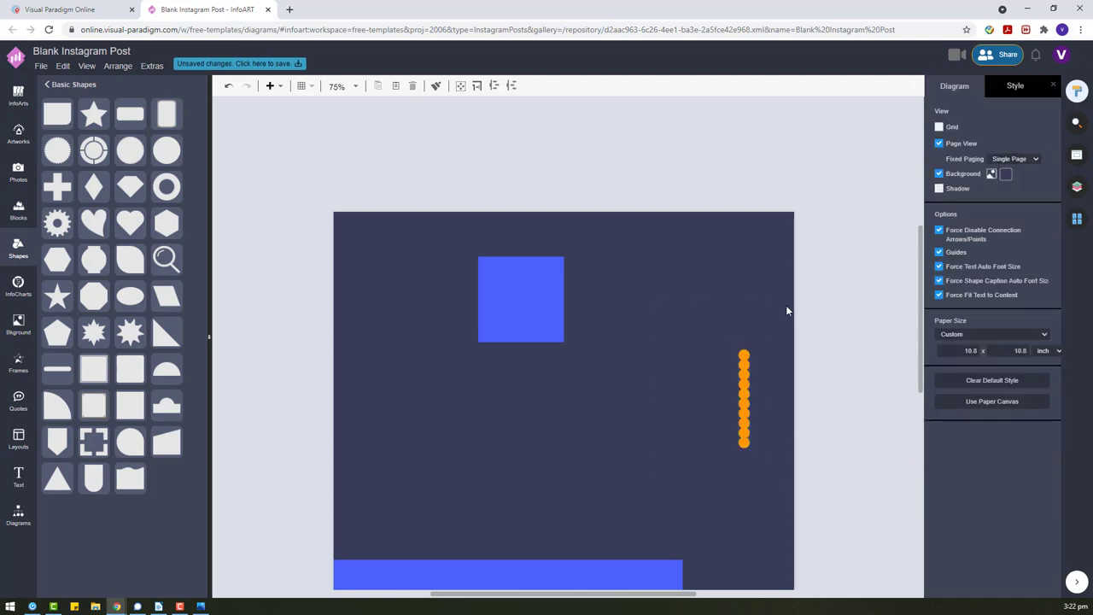
pyautogui.moveTo(745, 403); pyautogui.dragTo(757, 304)
pyautogui.click(800, 298)
pyautogui.hotkey('ctrl', 'z')
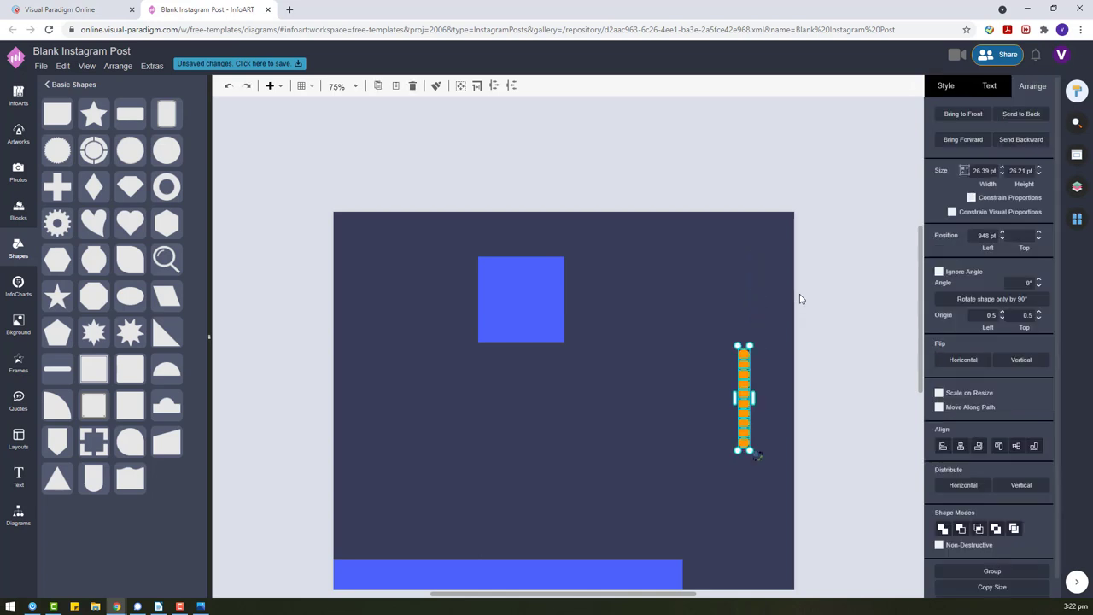
# - Pull surplus circles out of the orange column, delete them and distribute the remaining ones vertically
pyautogui.click(744, 353)
pyautogui.moveTo(746, 352); pyautogui.dragTo(840, 347)
pyautogui.moveTo(747, 422); pyautogui.dragTo(846, 364)
pyautogui.moveTo(856, 414); pyautogui.dragTo(765, 274)
pyautogui.press('Delete')
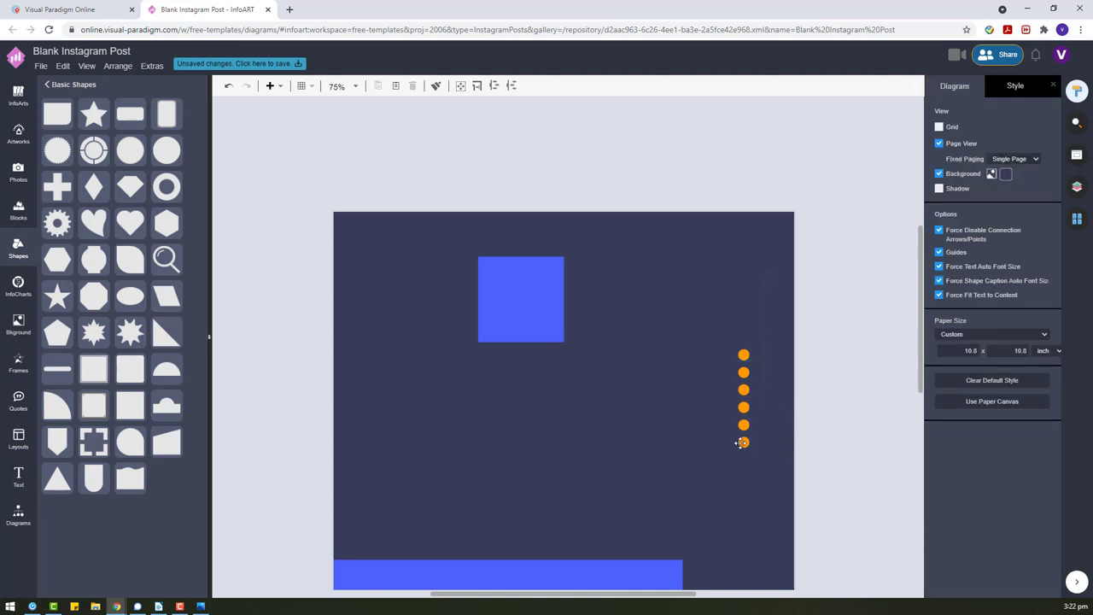
pyautogui.moveTo(742, 442)
pyautogui.mouseDown()
pyautogui.moveTo(781, 442)
pyautogui.moveTo(744, 441)
pyautogui.mouseUp()
pyautogui.moveTo(781, 489); pyautogui.dragTo(717, 309)
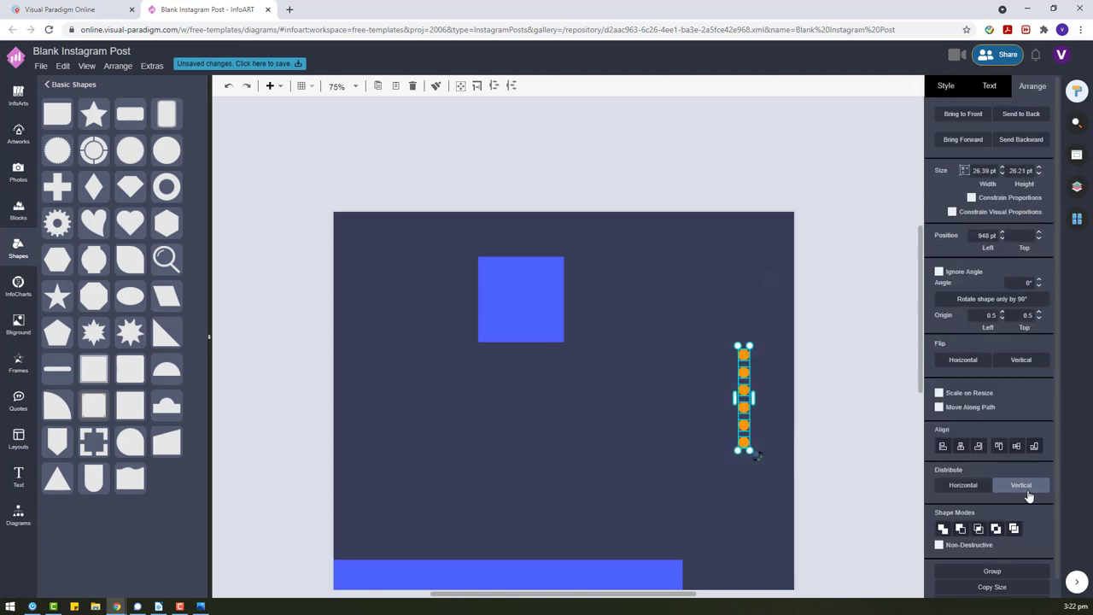
pyautogui.click(1022, 485)
# - Take another overlapping circle out of the column, redistribute the rest vertically and delete the removed one
pyautogui.click(755, 398)
pyautogui.moveTo(744, 403); pyautogui.dragTo(858, 405)
pyautogui.moveTo(763, 468); pyautogui.dragTo(690, 301)
pyautogui.click(1016, 484)
pyautogui.moveTo(895, 478); pyautogui.dragTo(824, 330)
pyautogui.press('Delete')
# - Remove the last surplus circle so that six orange circles are left, distributed evenly in the column
pyautogui.moveTo(790, 502); pyautogui.dragTo(678, 321)
pyautogui.click(708, 346)
pyautogui.moveTo(746, 370); pyautogui.dragTo(888, 381)
pyautogui.moveTo(720, 313); pyautogui.dragTo(818, 515)
pyautogui.click(1005, 481)
pyautogui.moveTo(840, 343); pyautogui.dragTo(946, 493)
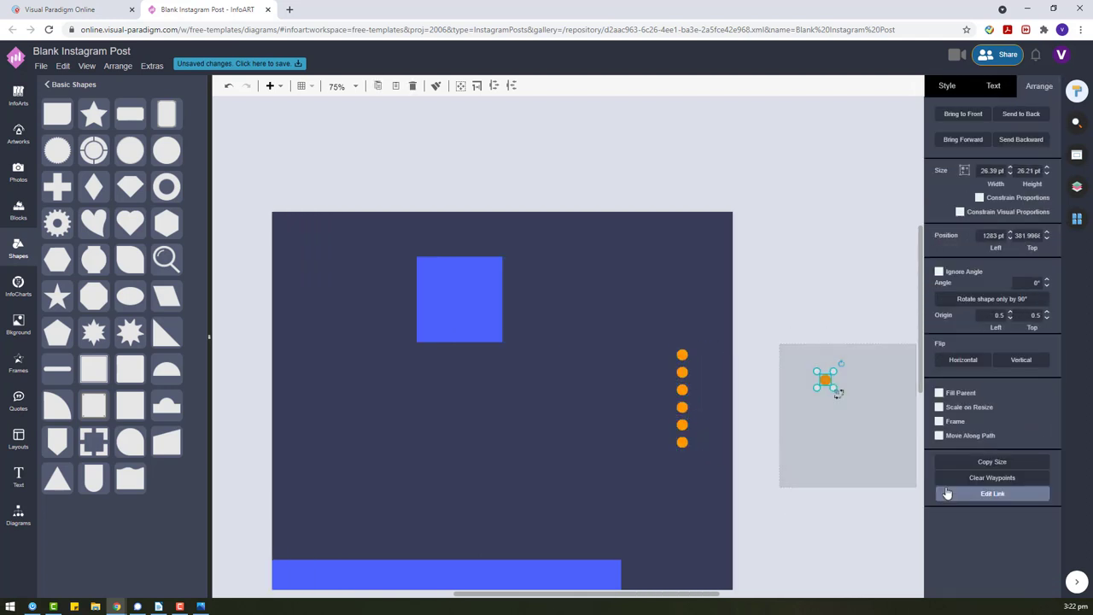
pyautogui.press('Delete')
# - Group the six orange circles and move the group higher along the page's right edge
pyautogui.moveTo(839, 526); pyautogui.dragTo(595, 304)
pyautogui.hotkey('ctrl', 'g')
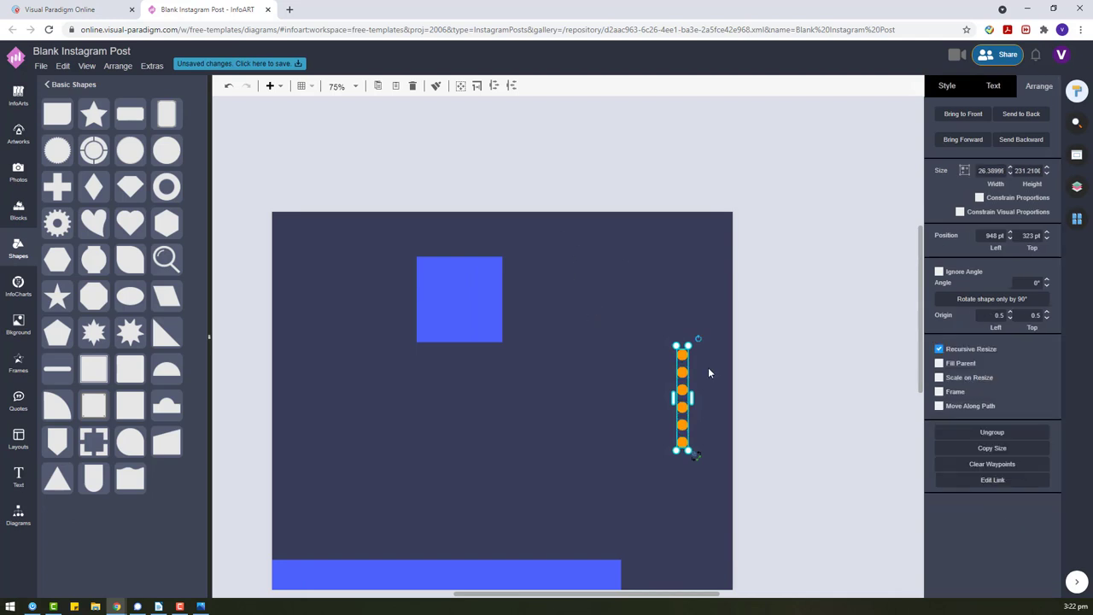
pyautogui.moveTo(682, 348); pyautogui.dragTo(690, 299)
pyautogui.click(743, 386)
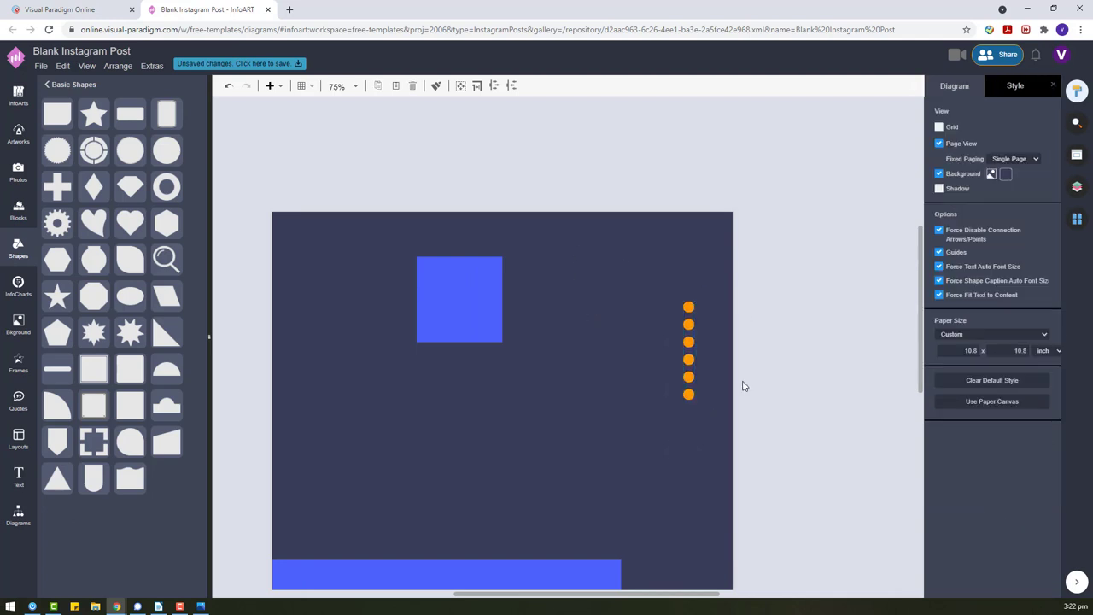
# - Insert a square photo frame beside the blue square and set its opacity to 100%
pyautogui.click(14, 353)
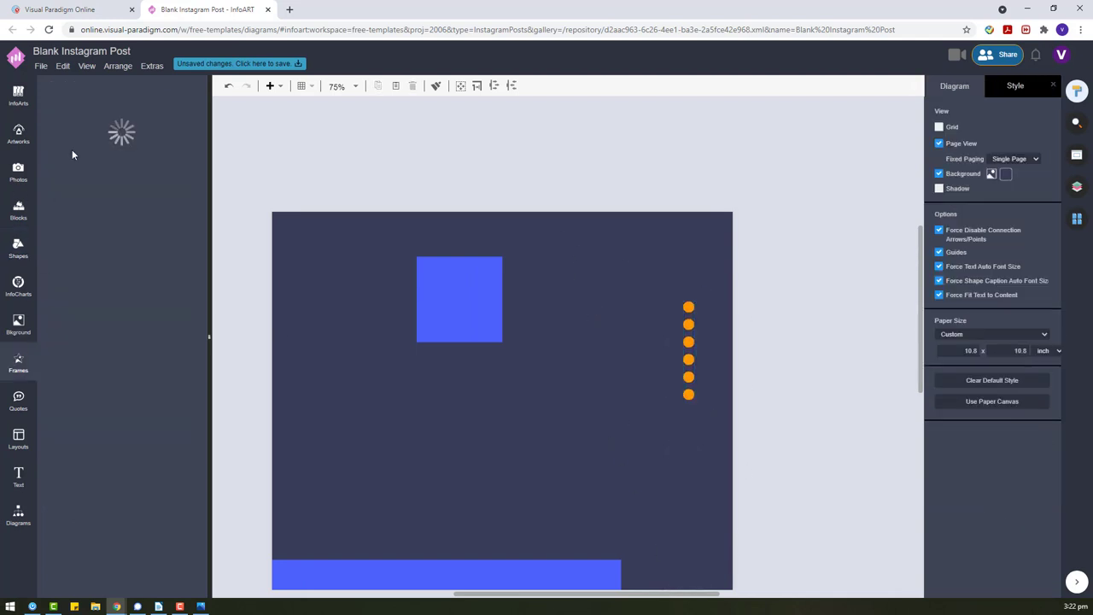
pyautogui.moveTo(326, 265); pyautogui.dragTo(327, 265)
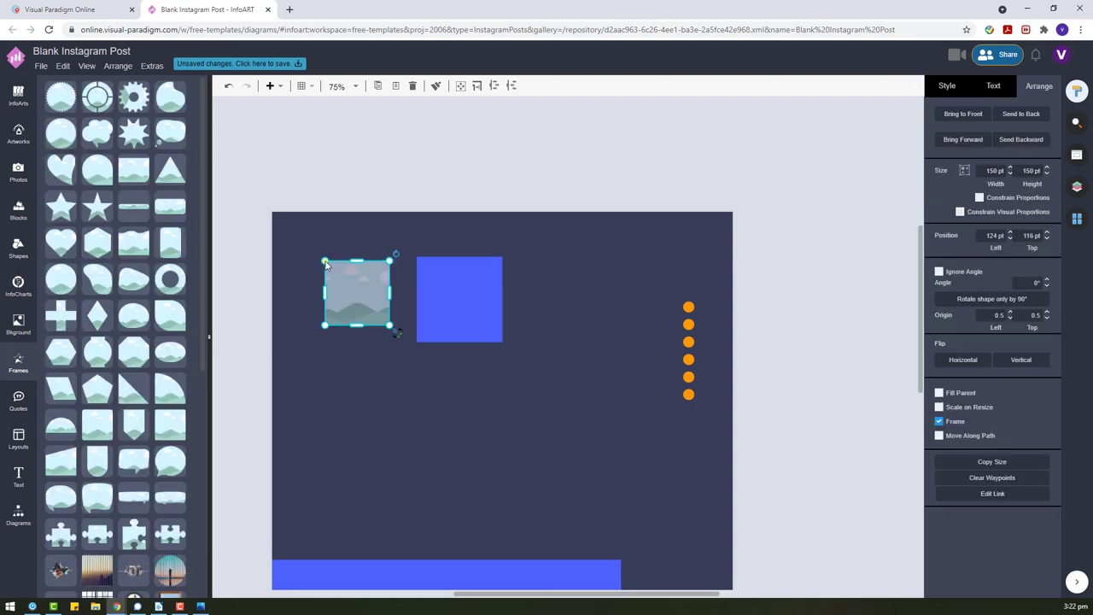
pyautogui.moveTo(451, 276); pyautogui.dragTo(454, 264)
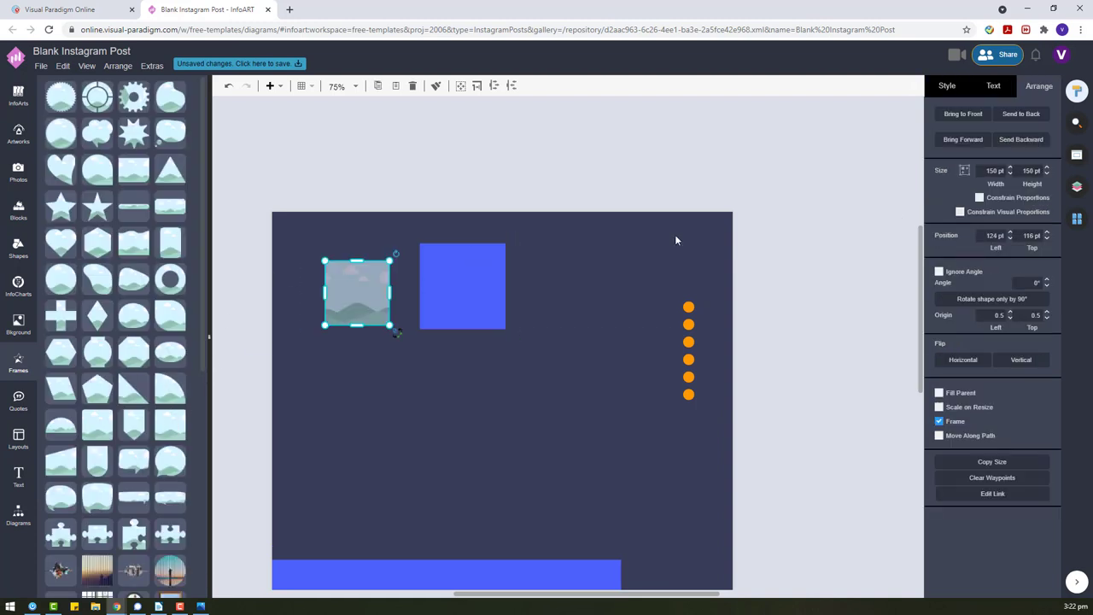
pyautogui.click(947, 87)
pyautogui.write('100')
pyautogui.press('Return')
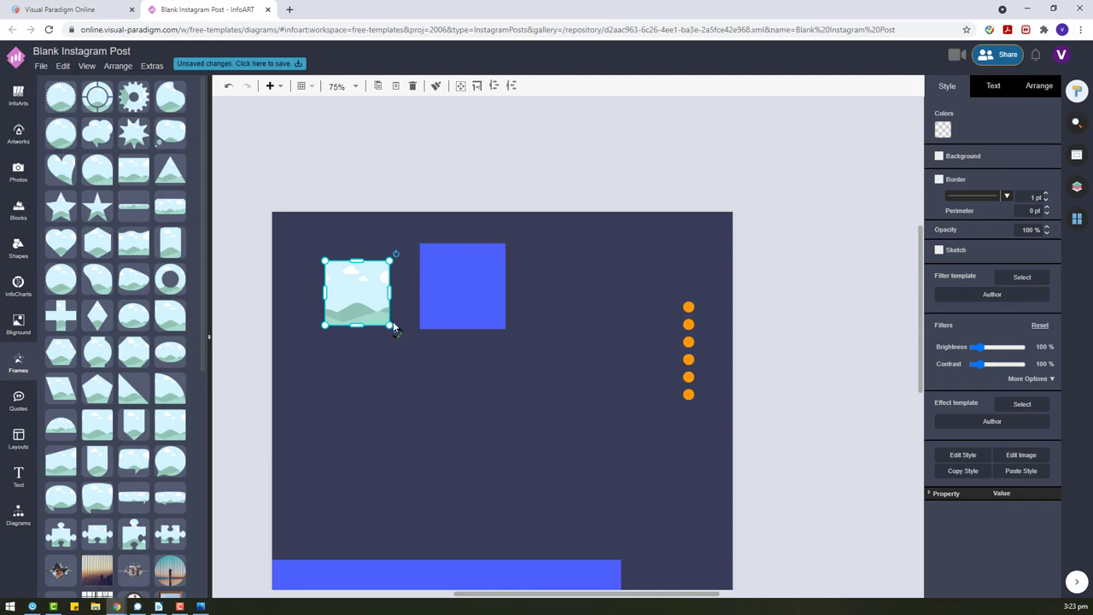
# - Enlarge the square photo frame into a tall rectangle reaching down to the blue bar
pyautogui.moveTo(393, 327); pyautogui.dragTo(471, 436)
pyautogui.scroll(-1, 492, 315)
pyautogui.moveTo(403, 307); pyautogui.dragTo(384, 451)
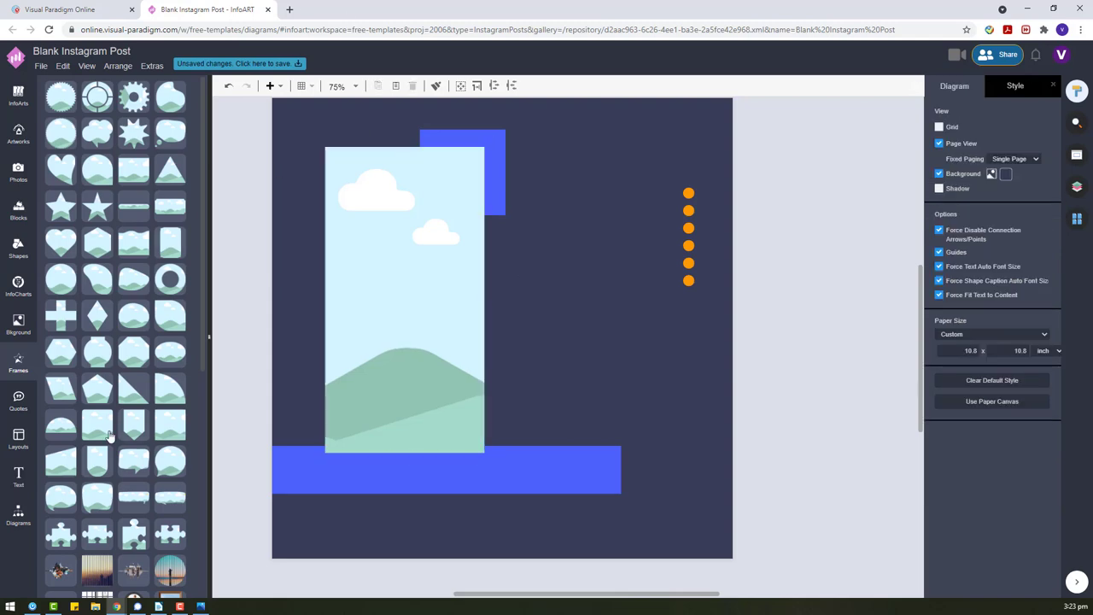
# - Insert the round-ended photo frame, flip it vertically into an arch and stretch it to about 257 × 496 pt
pyautogui.moveTo(97, 462); pyautogui.dragTo(577, 215)
pyautogui.click(1039, 89)
pyautogui.click(1008, 362)
pyautogui.moveTo(573, 267); pyautogui.dragTo(546, 472)
pyautogui.moveTo(595, 206); pyautogui.dragTo(596, 229)
pyautogui.moveTo(595, 339); pyautogui.dragTo(604, 337)
# - Move the rectangular frame off the page, stand the arch frame on the blue bar and enlarge it
pyautogui.moveTo(427, 280); pyautogui.dragTo(846, 304)
pyautogui.moveTo(549, 328); pyautogui.dragTo(378, 333)
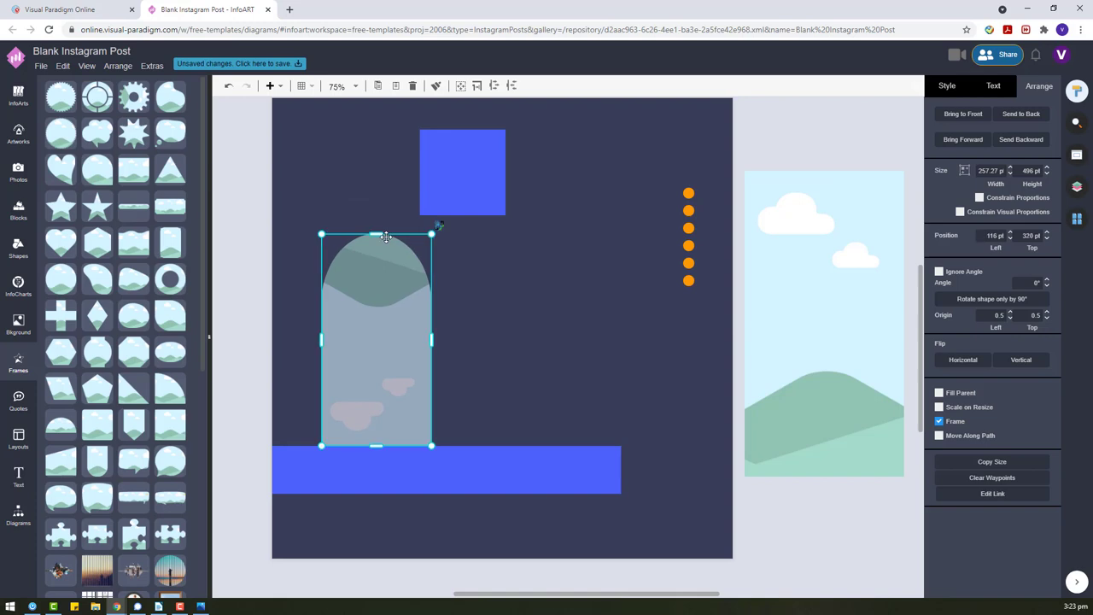
pyautogui.moveTo(377, 234); pyautogui.dragTo(473, 148)
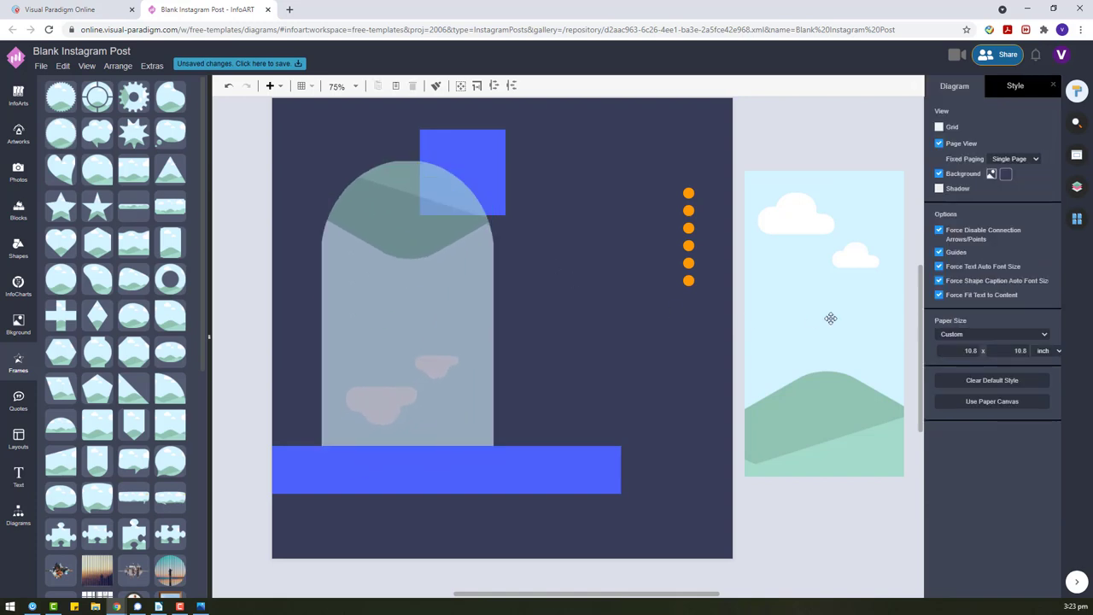
# - Delete the rectangular frame beside the page and set the arch frame's opacity to 100%
pyautogui.click(830, 319)
pyautogui.press('Delete')
pyautogui.click(372, 242)
pyautogui.click(946, 86)
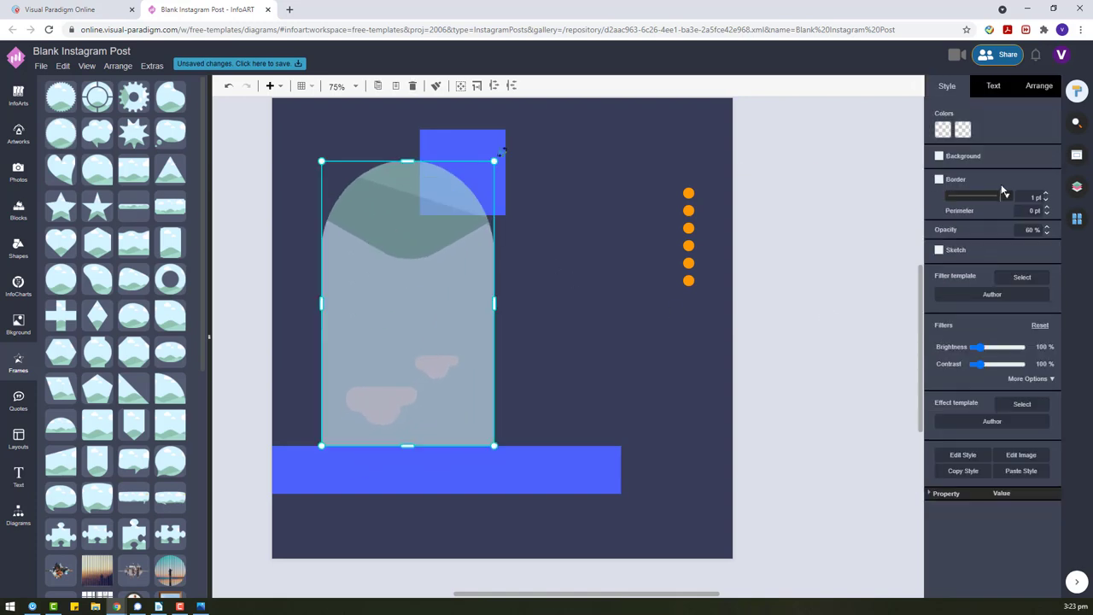
pyautogui.press('Return')
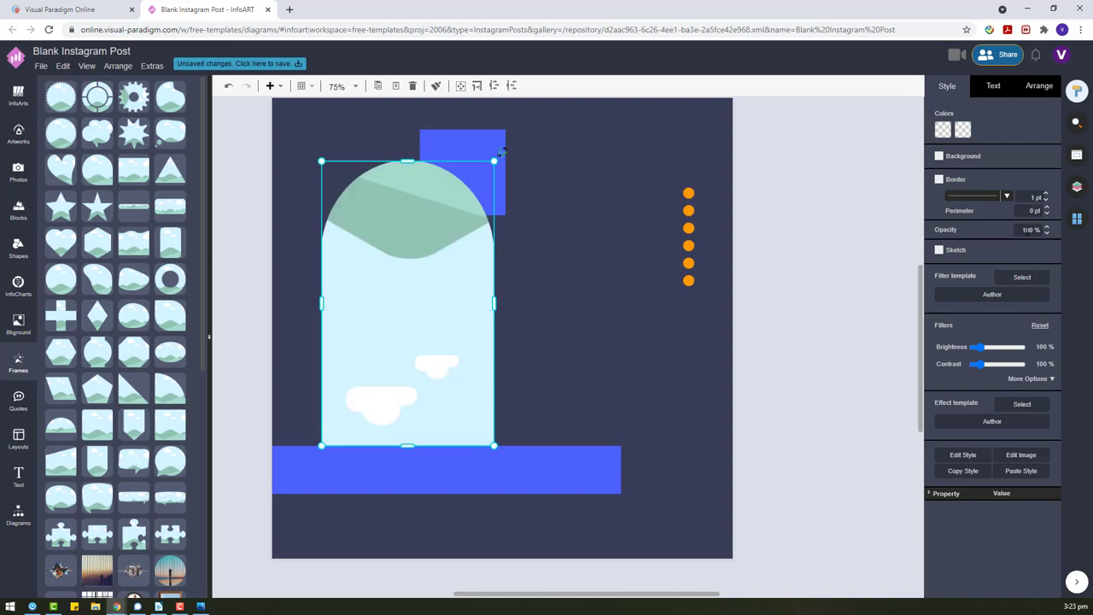
pyautogui.click(673, 332)
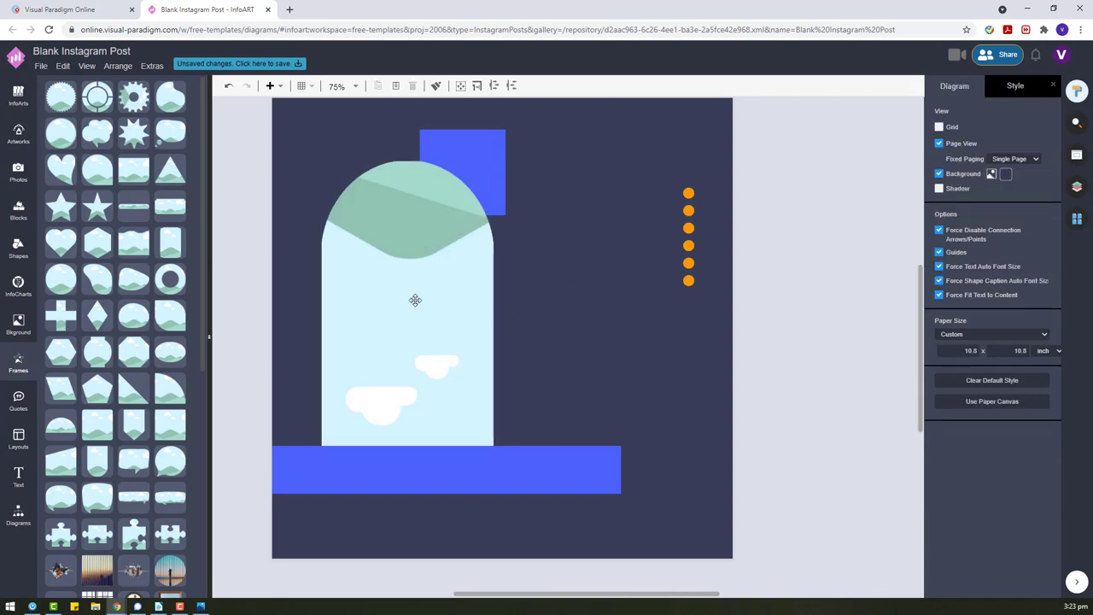
# - Search the photos for "punk look" and place the black-and-white portrait of the woman in a blazer on the page
pyautogui.click(415, 299)
pyautogui.click(18, 171)
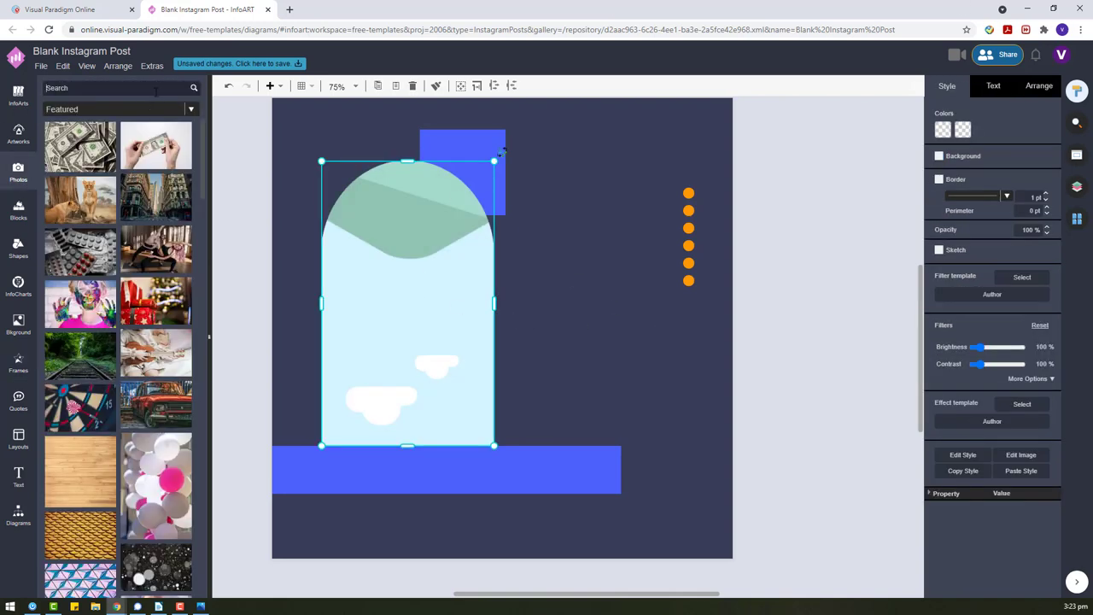
pyautogui.click(156, 92)
pyautogui.write('punk look')
pyautogui.press('Return')
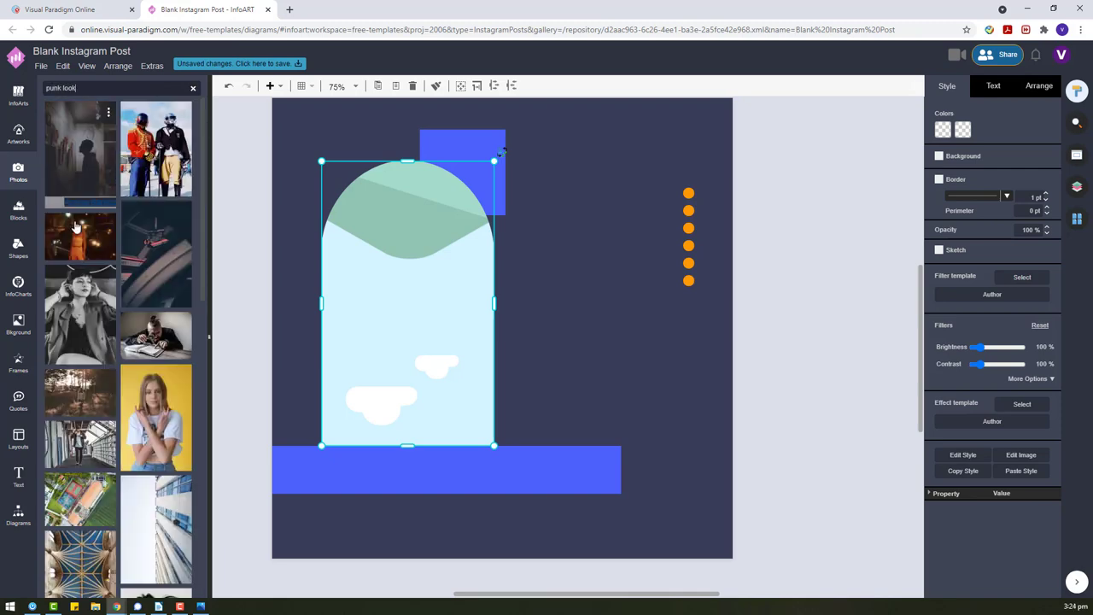
pyautogui.moveTo(76, 226); pyautogui.dragTo(623, 294)
pyautogui.press('Delete')
pyautogui.moveTo(83, 311); pyautogui.dragTo(432, 154)
# - Bring the arch frame to the front, position the portrait behind it and fit the photo into the frame
pyautogui.rightClick(403, 272)
pyautogui.moveTo(512, 399)
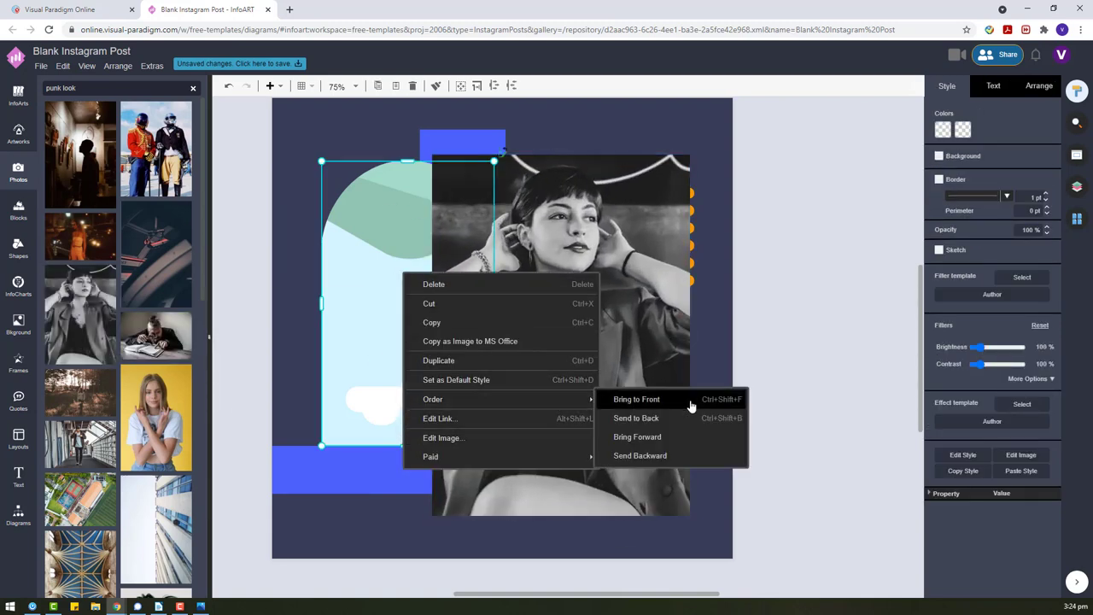
pyautogui.click(691, 405)
pyautogui.moveTo(623, 369); pyautogui.dragTo(489, 374)
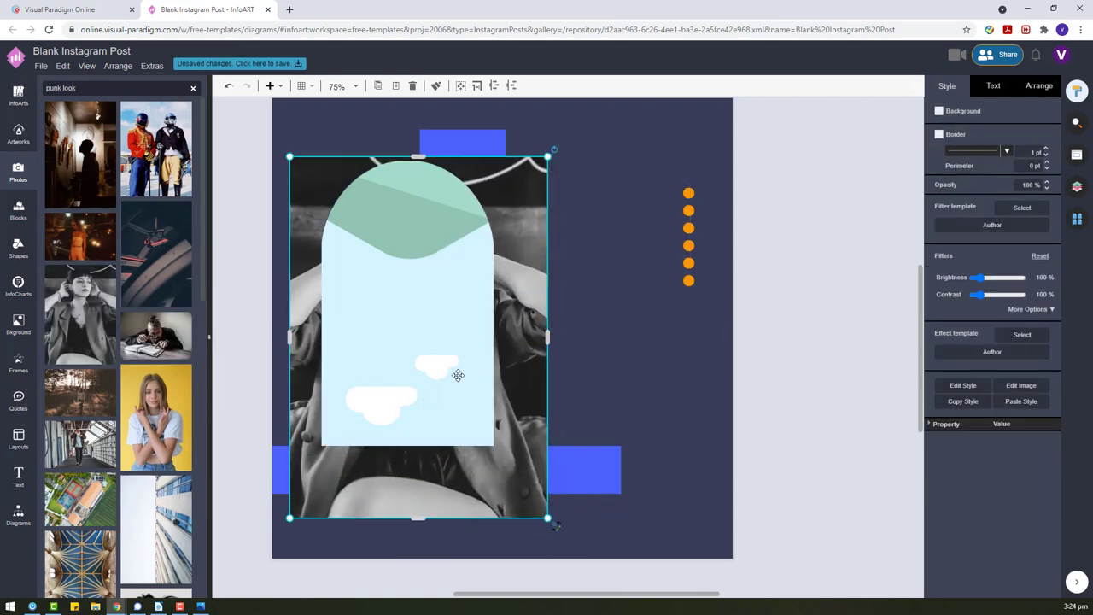
pyautogui.rightClick(458, 375)
pyautogui.click(498, 503)
pyautogui.click(643, 370)
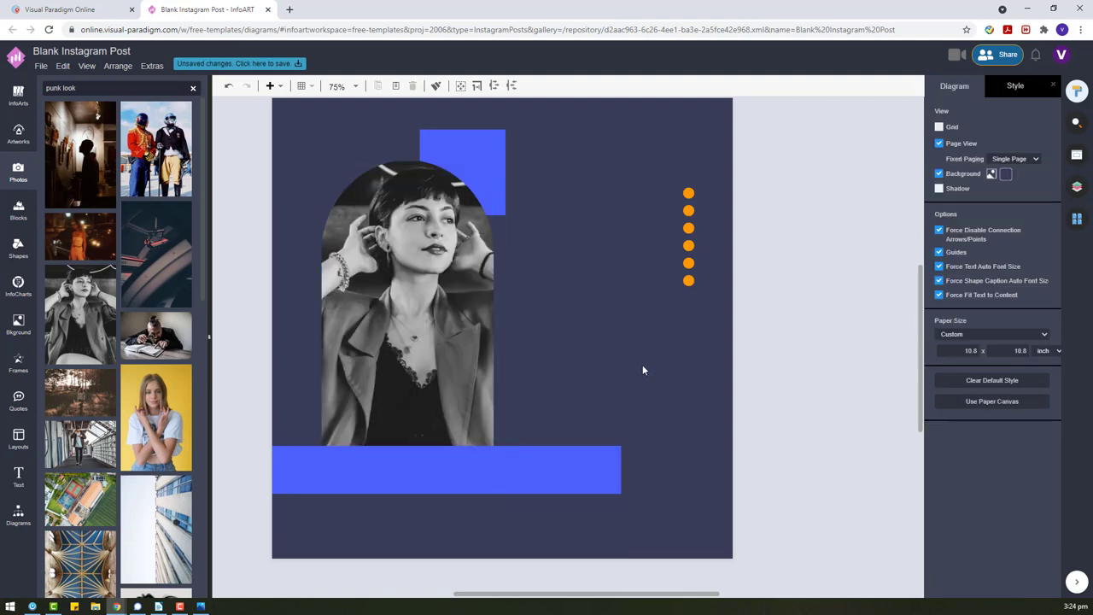
# - Move the blue square behind the upper-left corner of the arched portrait and select it
pyautogui.moveTo(479, 163); pyautogui.dragTo(326, 351)
pyautogui.click(548, 325)
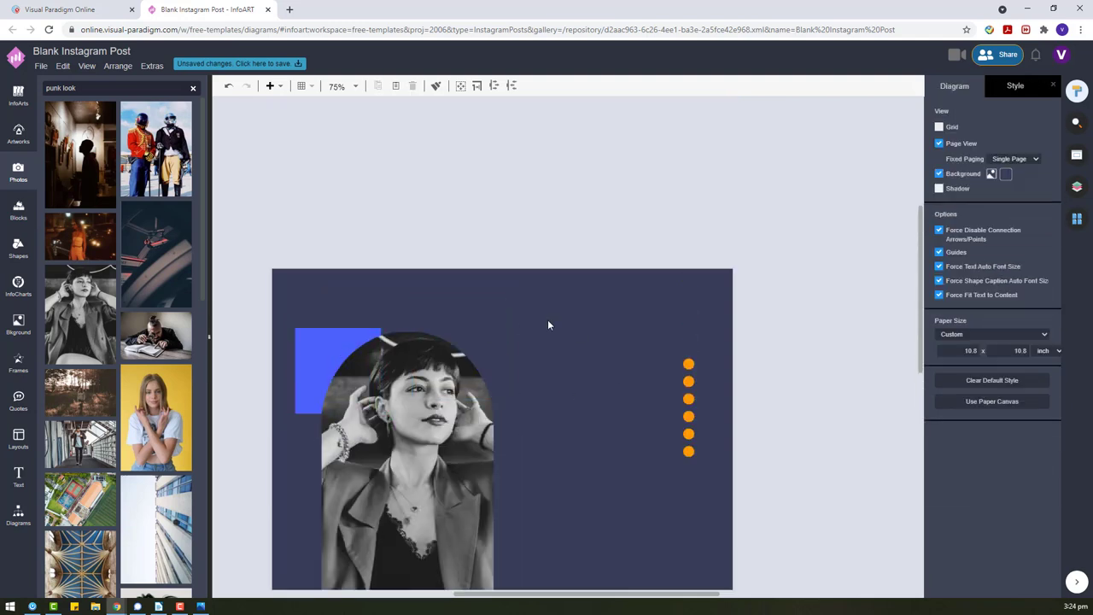
pyautogui.scroll(-2, 547, 324)
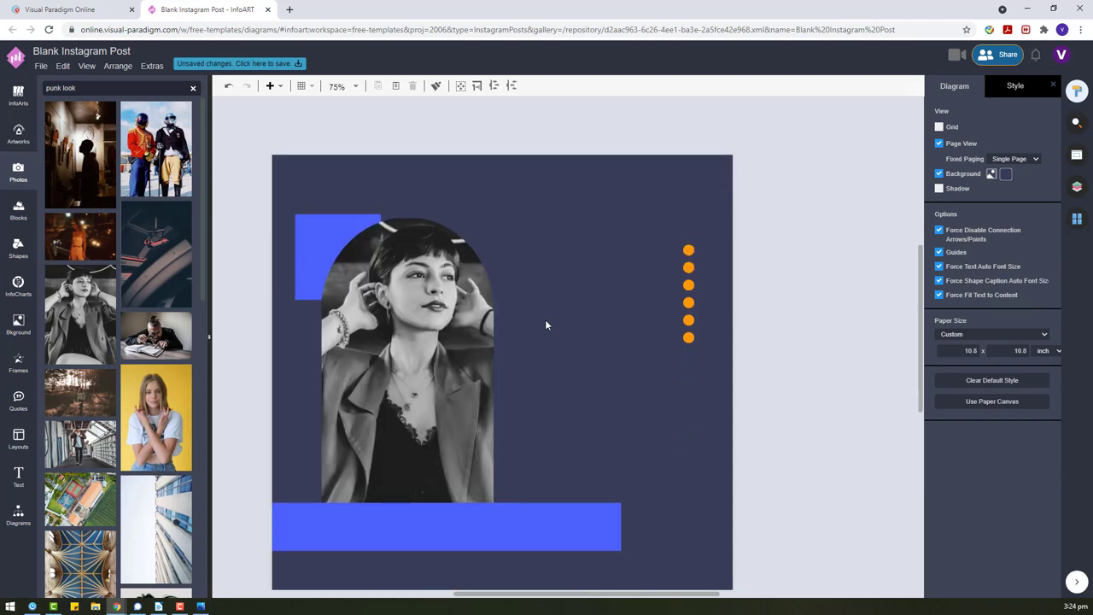
pyautogui.click(333, 241)
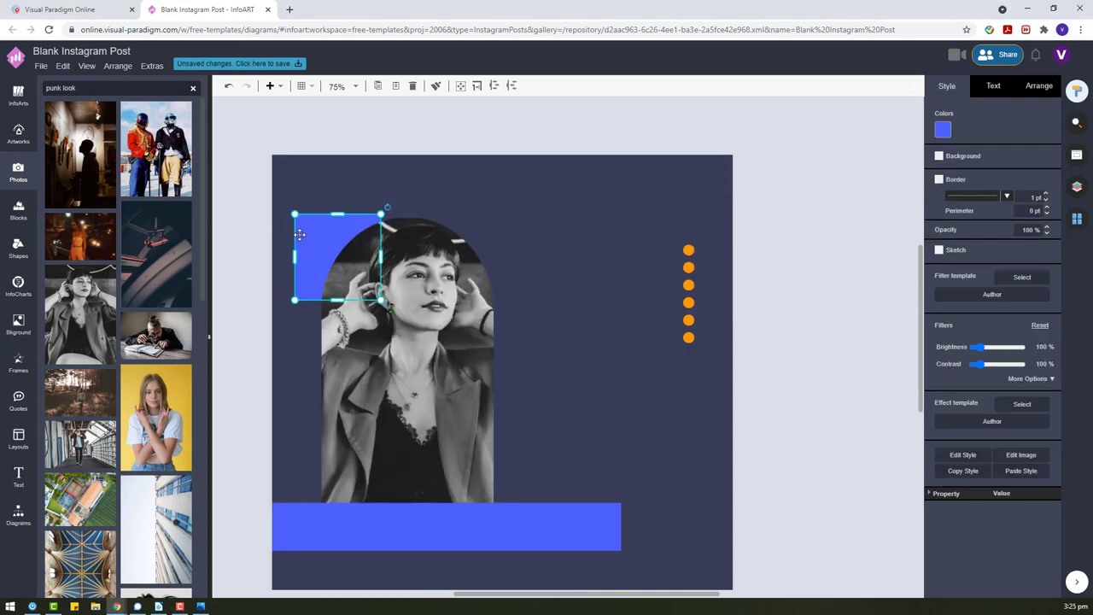
# - Move the blue square off the page, place a circle shape on the page and fill it blue
pyautogui.moveTo(333, 241); pyautogui.dragTo(842, 298)
pyautogui.click(19, 516)
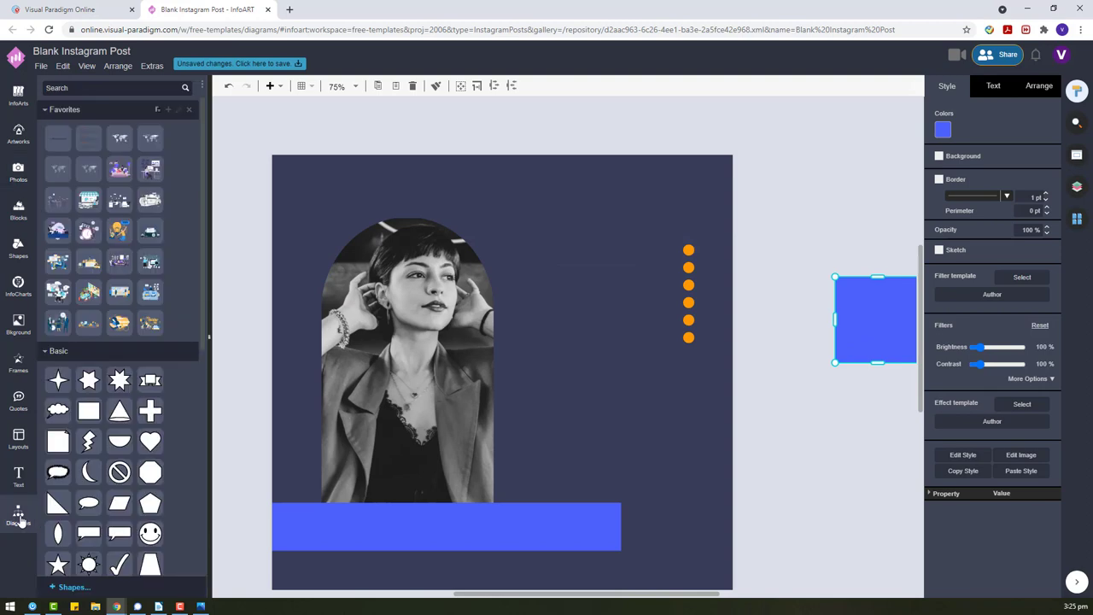
pyautogui.scroll(-5, 109, 392)
pyautogui.click(63, 527)
pyautogui.moveTo(119, 301); pyautogui.dragTo(628, 293)
pyautogui.click(1043, 164)
pyautogui.click(993, 271)
# - Send the blue circle to the back and position it behind the upper-right curve of the arched portrait
pyautogui.moveTo(606, 252); pyautogui.dragTo(481, 240)
pyautogui.rightClick(497, 271)
pyautogui.moveTo(547, 399)
pyautogui.click(736, 418)
pyautogui.click(576, 313)
pyautogui.click(527, 256)
pyautogui.click(471, 227)
pyautogui.click(448, 208)
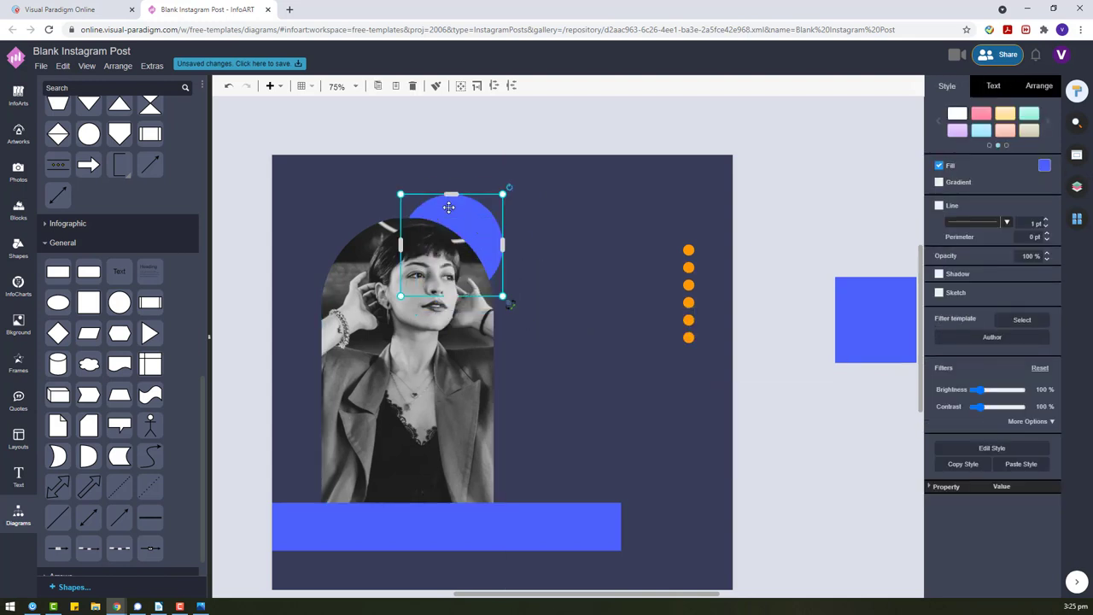
# - Duplicate the blue circle, fill the copy orange and shrink it to a small circle at the portrait's right edge
pyautogui.hotkey('ctrl', 'c')
pyautogui.hotkey('ctrl', 'v')
pyautogui.click(1044, 166)
pyautogui.click(995, 198)
pyautogui.moveTo(379, 159); pyautogui.dragTo(495, 275)
# - Send the small orange circle behind the portrait and delete the spare blue square beside the page
pyautogui.rightClick(498, 287)
pyautogui.click(563, 239)
pyautogui.rightClick(494, 279)
pyautogui.moveTo(597, 405)
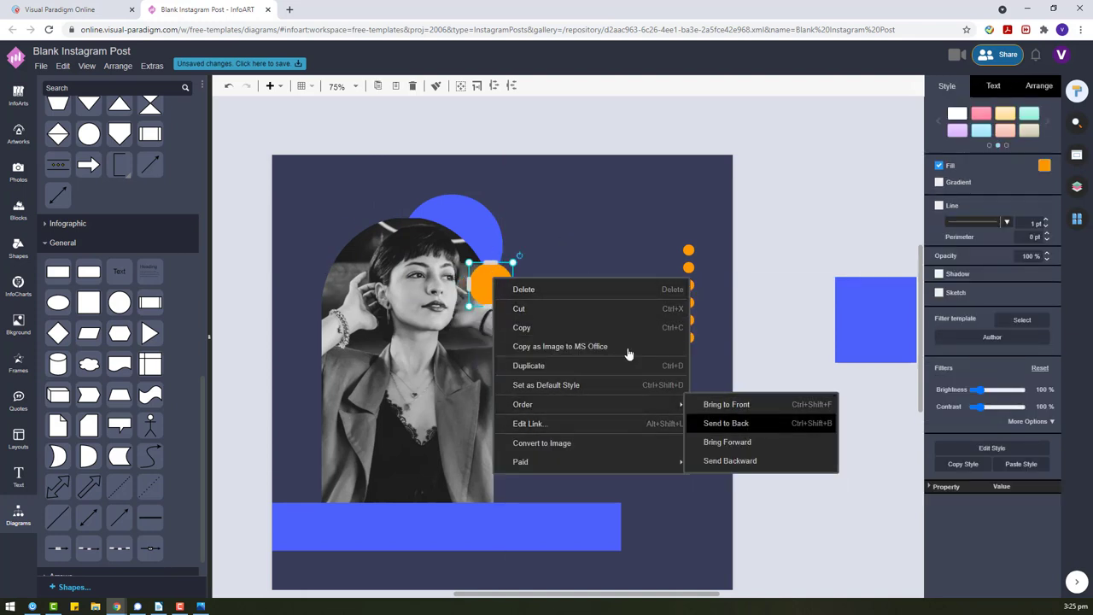
pyautogui.click(725, 422)
pyautogui.click(892, 315)
pyautogui.press('Delete')
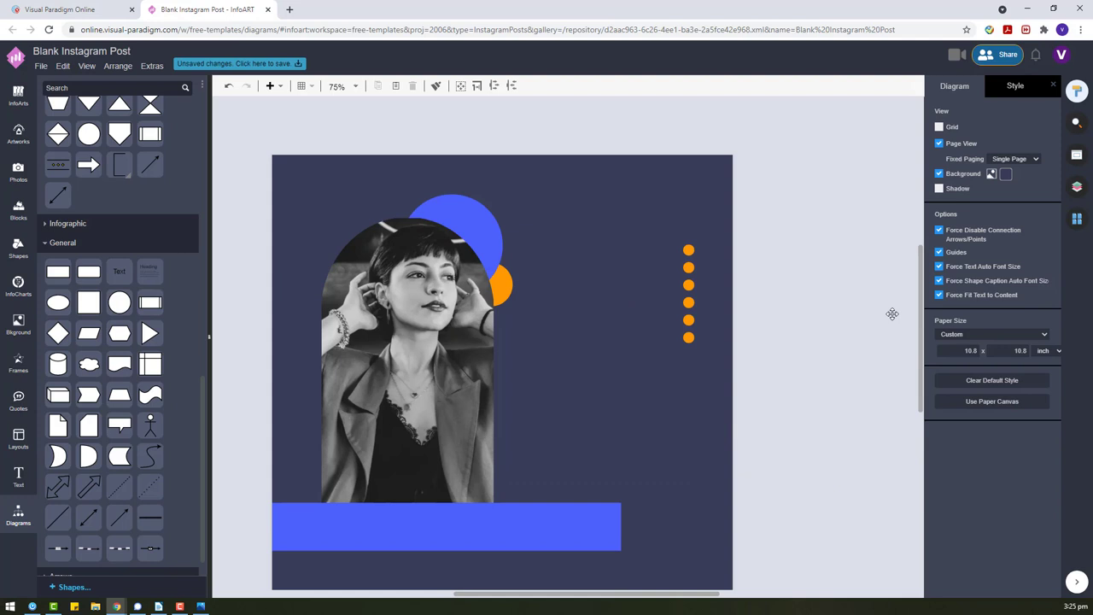
# - Widen the blue bar to about 974 and raise its upper edge over the bottom of the portrait
pyautogui.scroll(-3, 597, 415)
pyautogui.click(590, 307)
pyautogui.moveTo(621, 299); pyautogui.dragTo(688, 298)
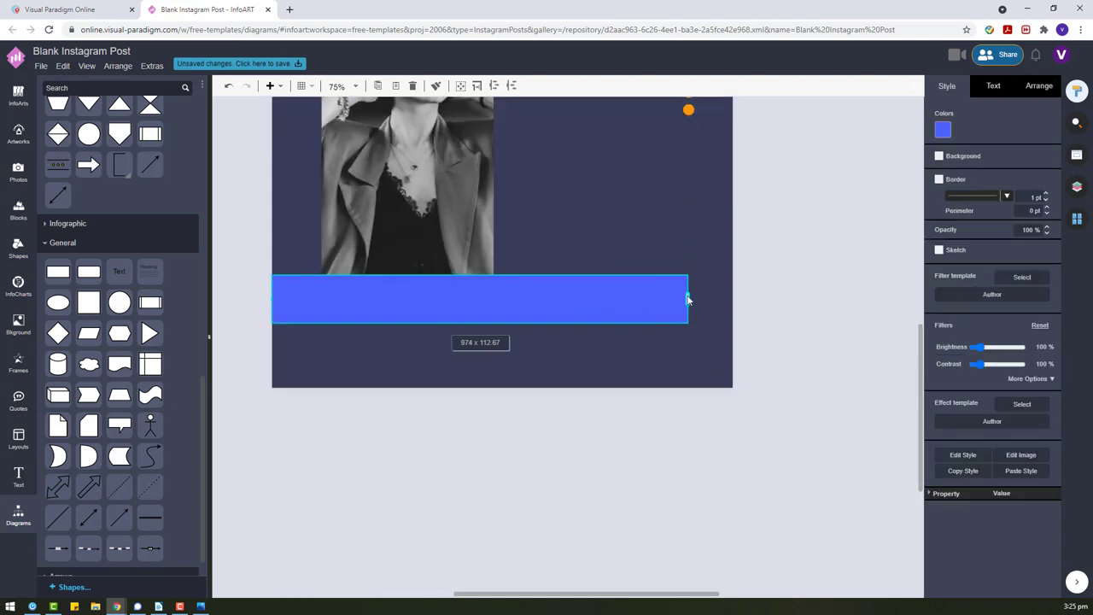
pyautogui.click(632, 425)
pyautogui.click(529, 301)
pyautogui.moveTo(479, 274); pyautogui.dragTo(480, 266)
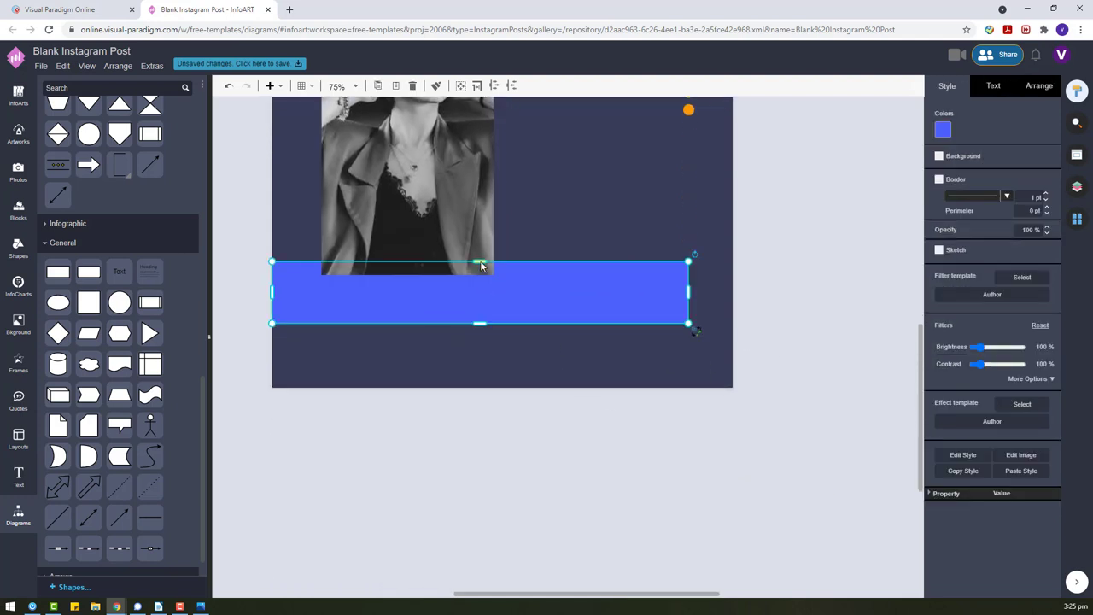
# - Bring the blue bar forward so that it covers the bottom of the portrait
pyautogui.rightClick(576, 316)
pyautogui.moveTo(735, 441)
pyautogui.click(793, 446)
pyautogui.click(548, 394)
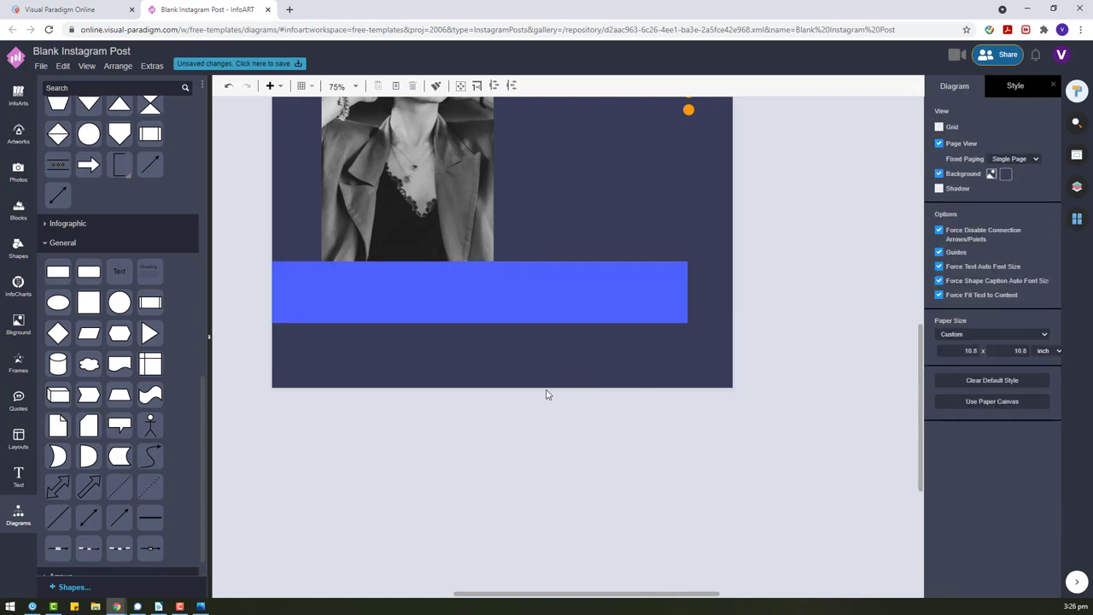
pyautogui.press('F10')
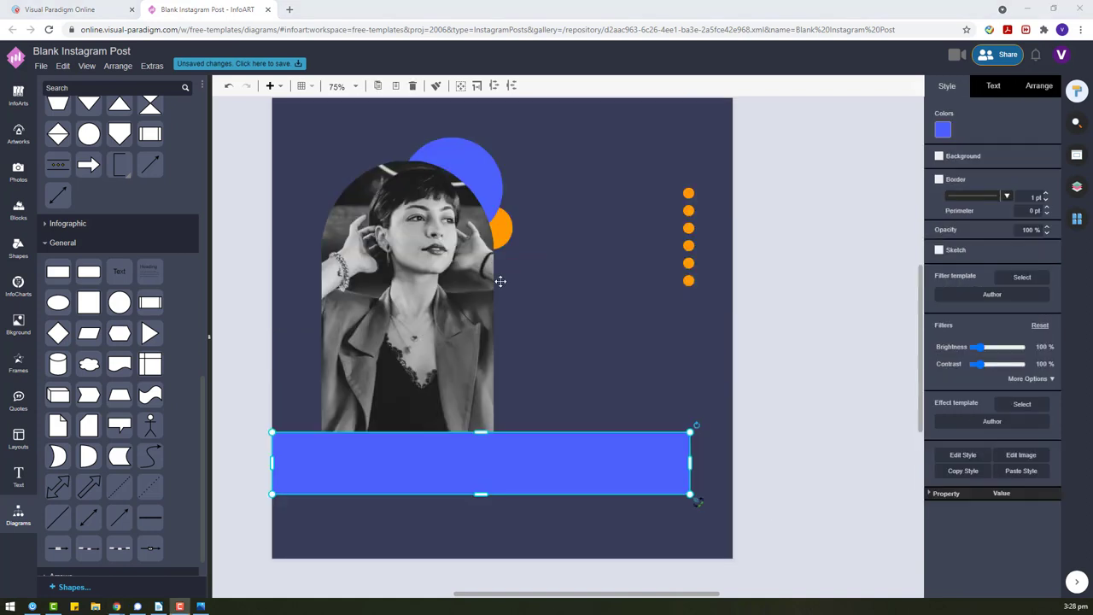
# - Add a text object beside the page and set its font to Bebas Neue and its colour to white
pyautogui.click(752, 275)
pyautogui.click(982, 127)
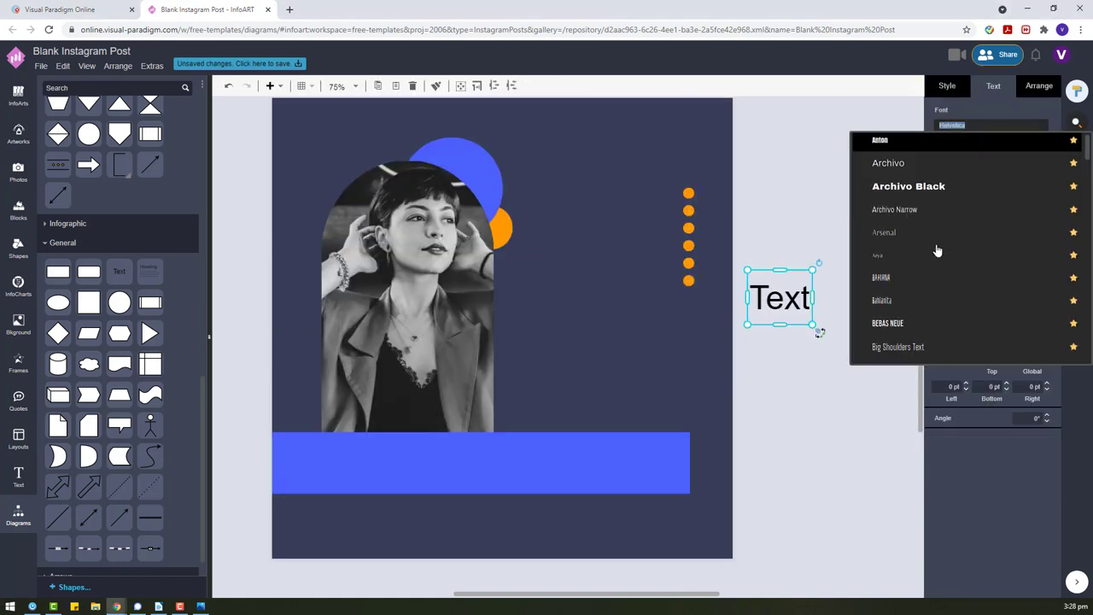
pyautogui.scroll(-5, 934, 249)
pyautogui.click(934, 152)
pyautogui.click(1044, 218)
pyautogui.click(970, 228)
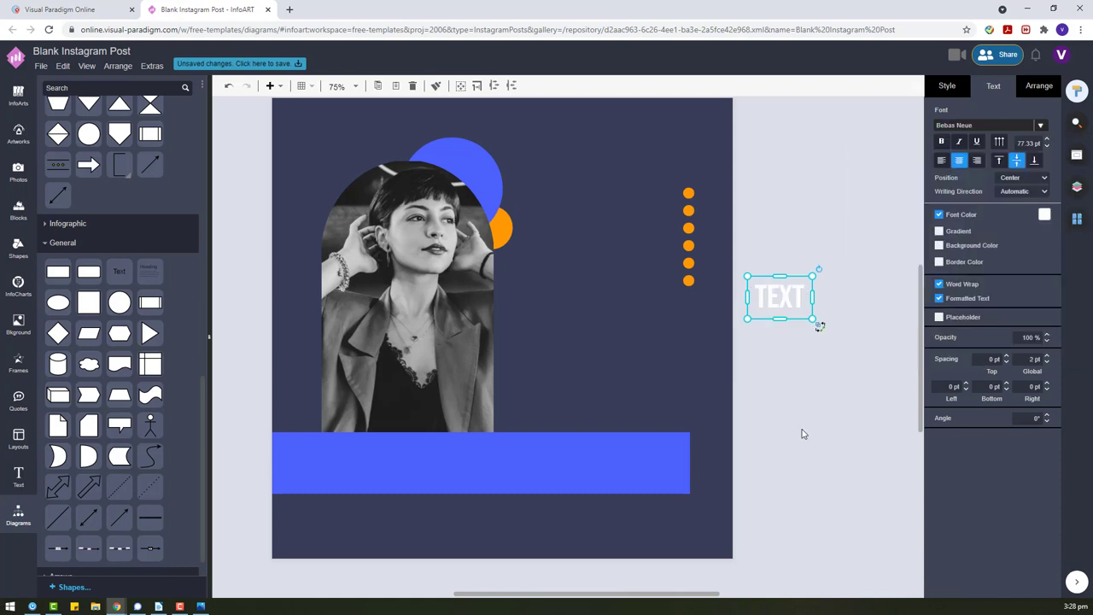
# - Enlarge the text box on the page above the blue bar and enter "80% OFF" in it
pyautogui.moveTo(778, 302); pyautogui.dragTo(670, 351)
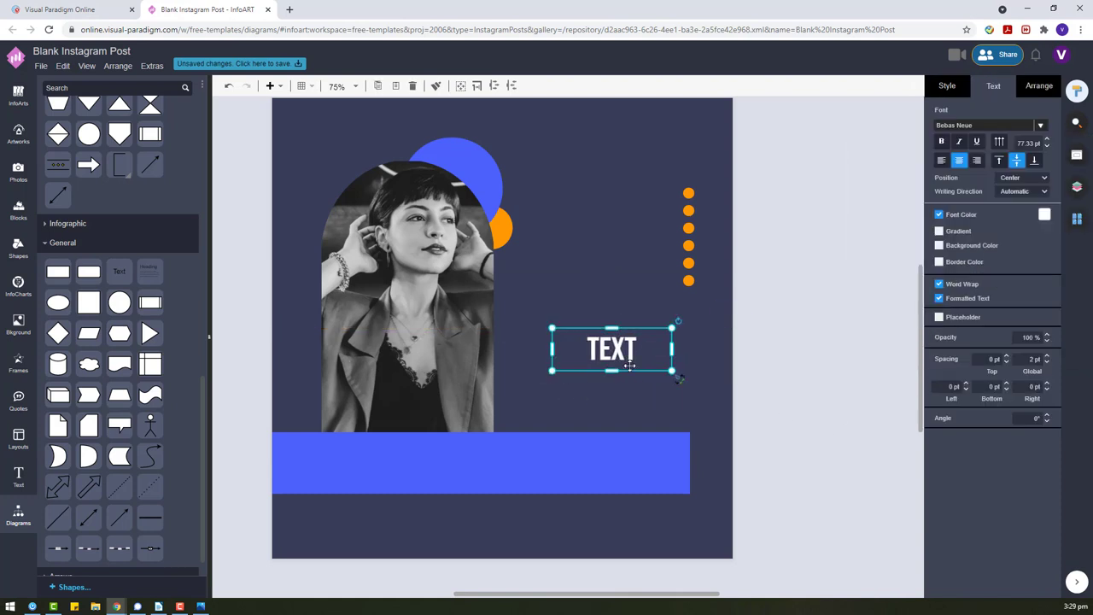
pyautogui.moveTo(613, 371); pyautogui.dragTo(615, 380)
pyautogui.moveTo(618, 349); pyautogui.dragTo(580, 374)
pyautogui.doubleClick(581, 373)
pyautogui.write('80% OFF')
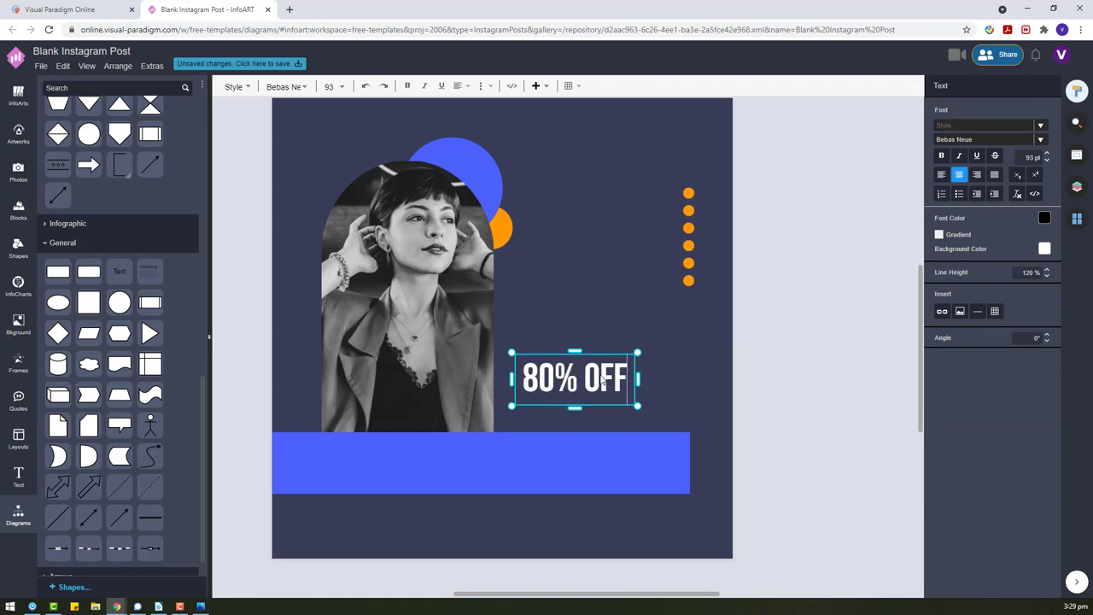
pyautogui.press('Escape')
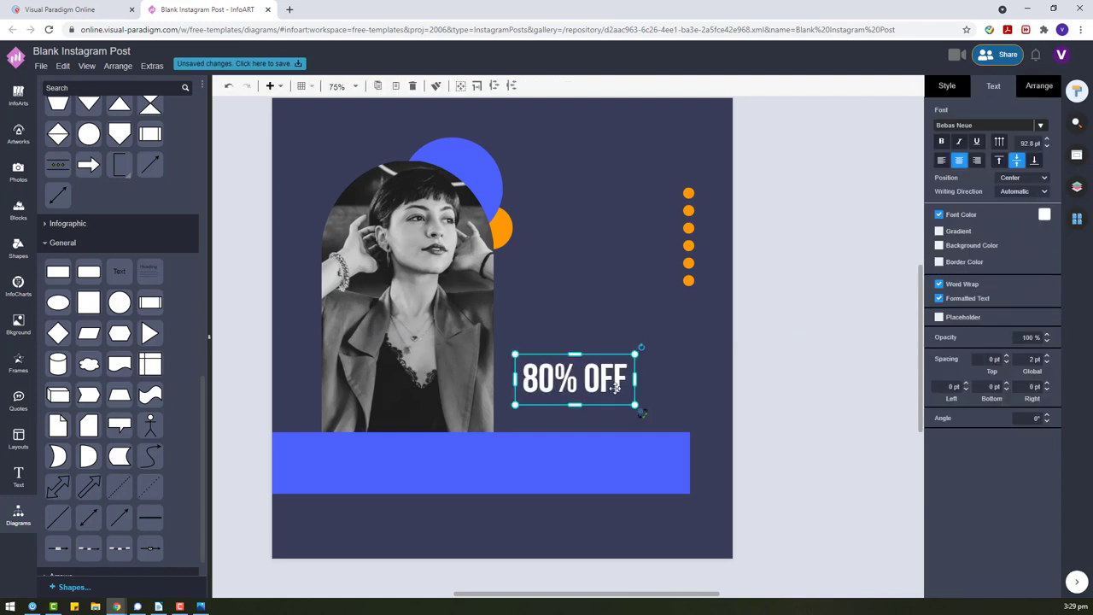
# - Move the "80% OFF" text onto the right end of the blue bar and enlarge it
pyautogui.moveTo(602, 381); pyautogui.dragTo(642, 465)
pyautogui.click(1040, 85)
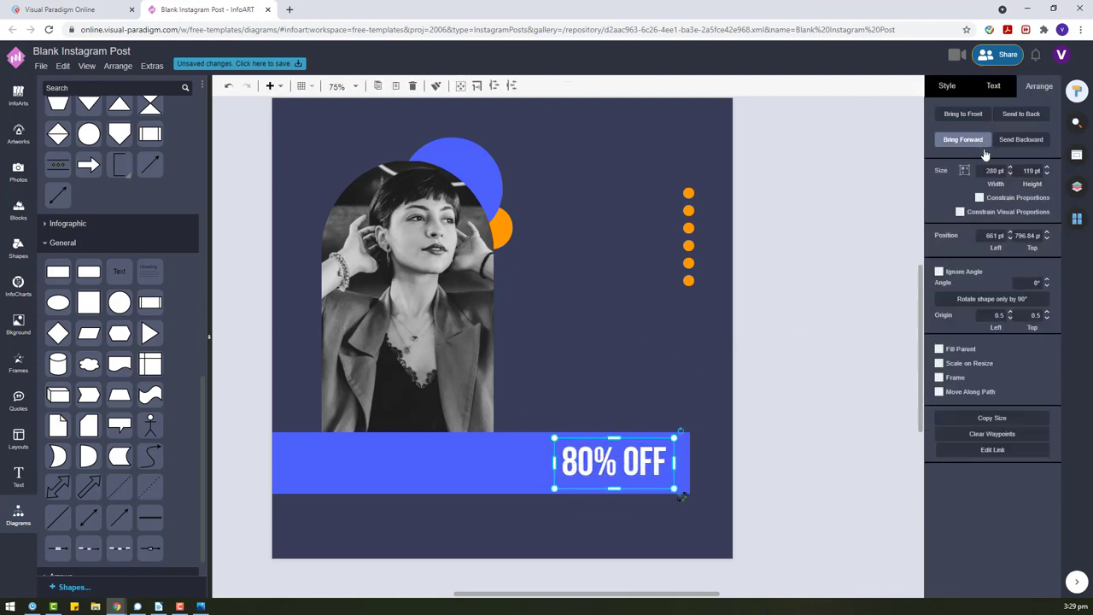
pyautogui.moveTo(554, 489)
pyautogui.mouseDown()
pyautogui.moveTo(529, 495)
pyautogui.moveTo(543, 475)
pyautogui.mouseUp()
# - Change the text on the blue bar to "20% OFF" and adjust its position slightly
pyautogui.doubleClick(601, 464)
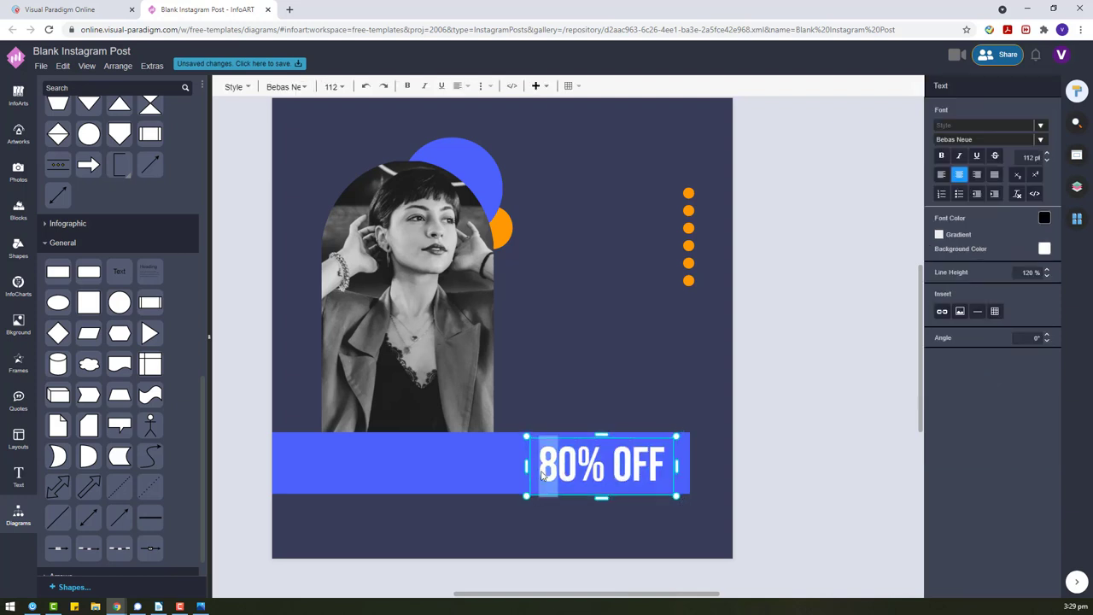
pyautogui.write('2')
pyautogui.click(596, 523)
pyautogui.moveTo(616, 480); pyautogui.dragTo(622, 477)
# - Duplicate the "20% OFF" text and place the copy at the right edge of the page
pyautogui.hotkey('ctrl', 'c')
pyautogui.hotkey('ctrl', 'v')
pyautogui.moveTo(671, 505); pyautogui.dragTo(778, 360)
# - Make the "20% OFF" text on the blue bar bold
pyautogui.click(994, 85)
pyautogui.click(630, 478)
pyautogui.click(942, 128)
pyautogui.click(824, 188)
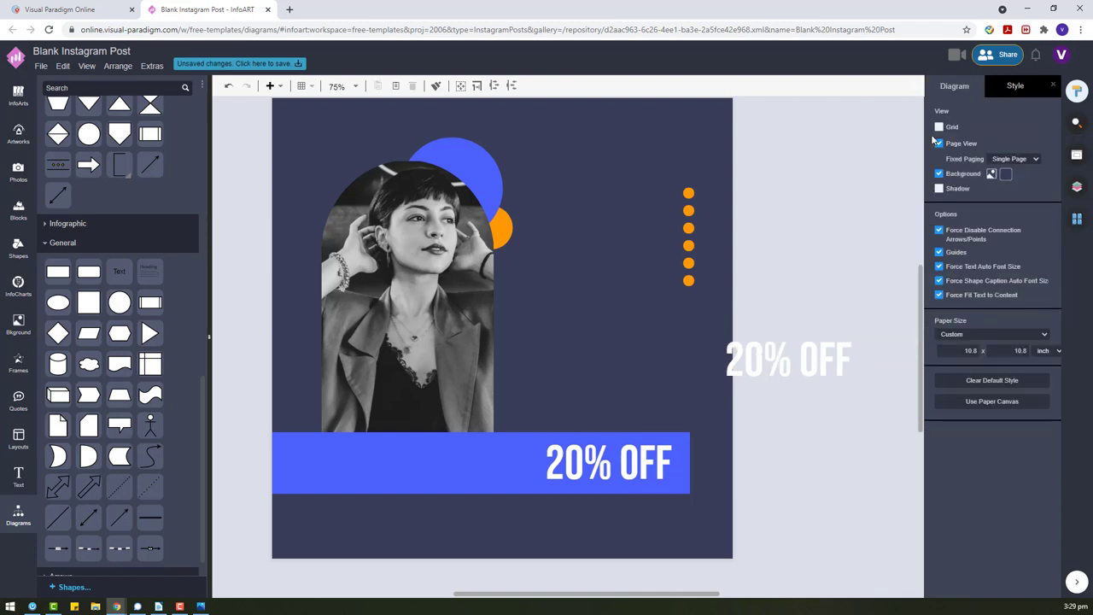
pyautogui.click(631, 451)
pyautogui.click(789, 282)
pyautogui.click(787, 365)
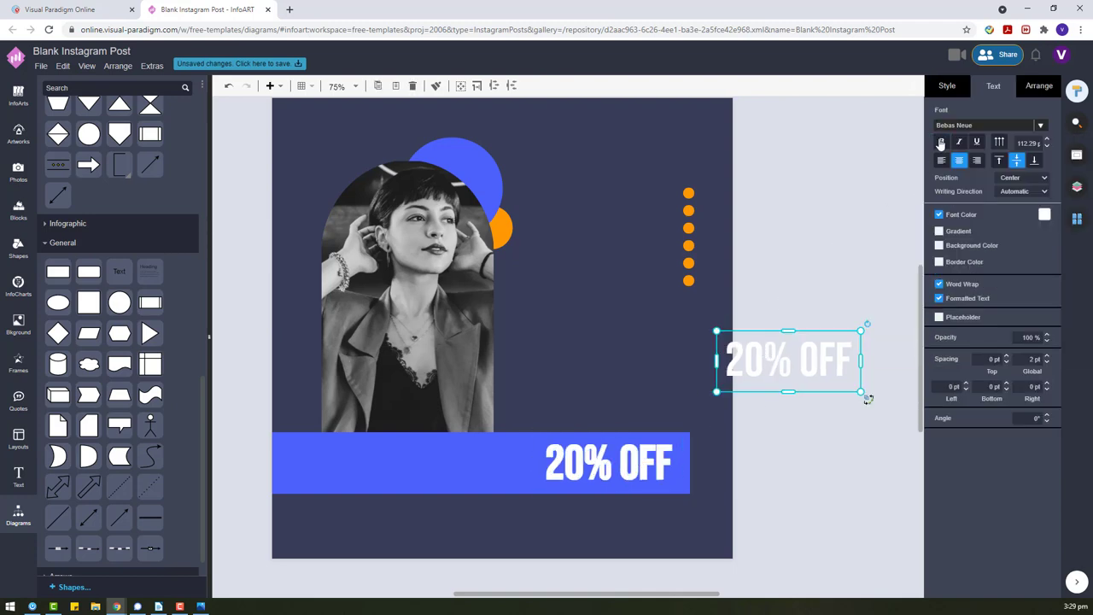
# - Replace the copied text with "SPECIAL OFFER"
pyautogui.moveTo(786, 365); pyautogui.dragTo(762, 419)
pyautogui.doubleClick(761, 418)
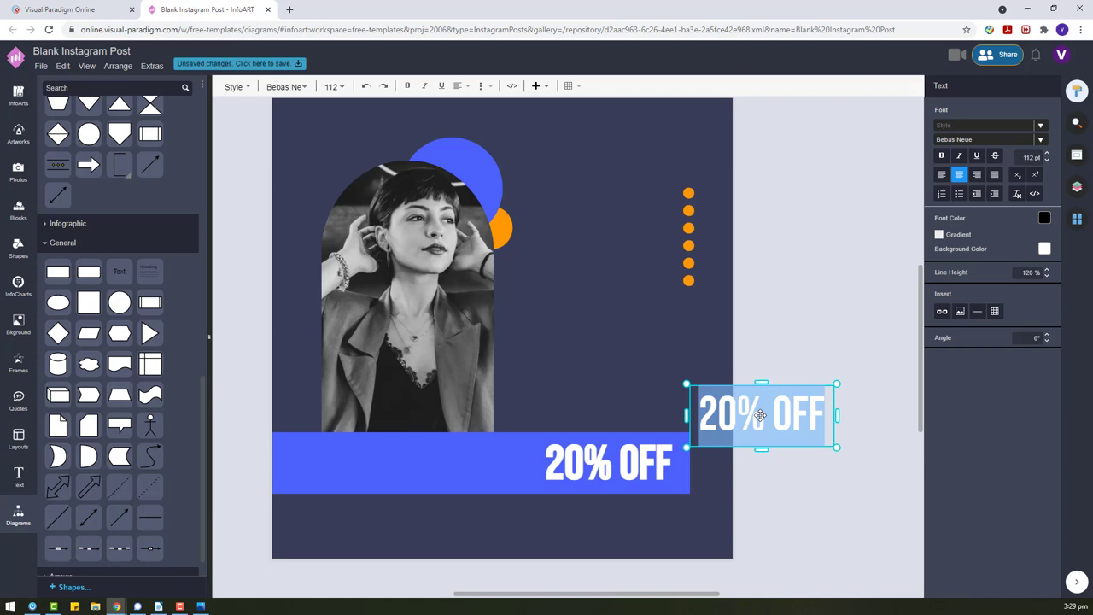
pyautogui.write('SPECIAL')
pyautogui.press('Return')
pyautogui.write('OFFER')
pyautogui.click(705, 369)
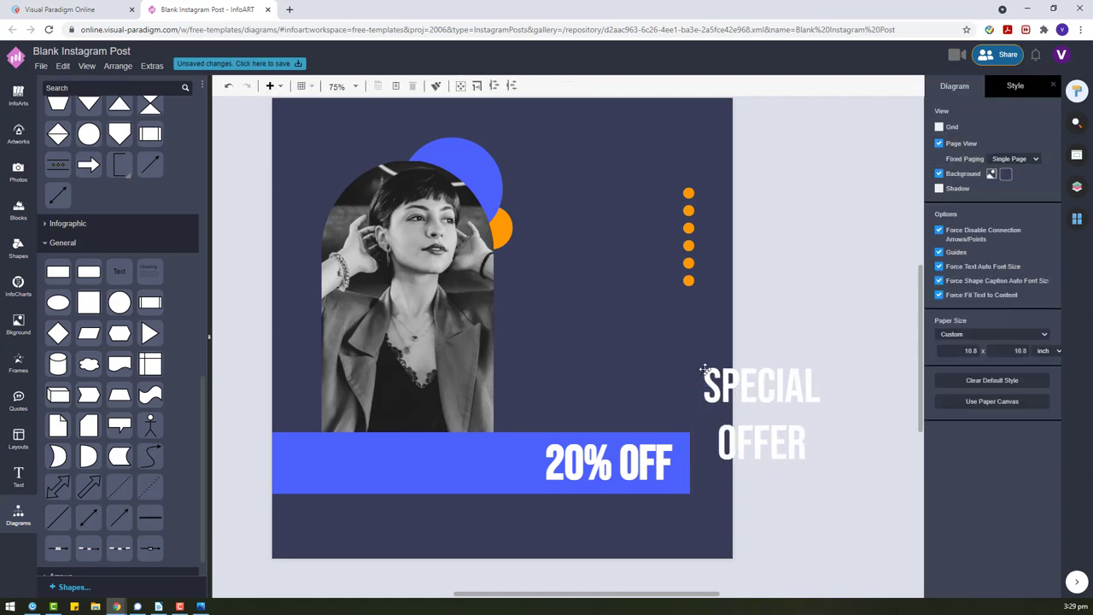
pyautogui.click(704, 369)
# - Resize the "SPECIAL OFFER" box to fit one line and place it on the blue bar before "20% OFF"
pyautogui.moveTo(690, 418); pyautogui.dragTo(611, 416)
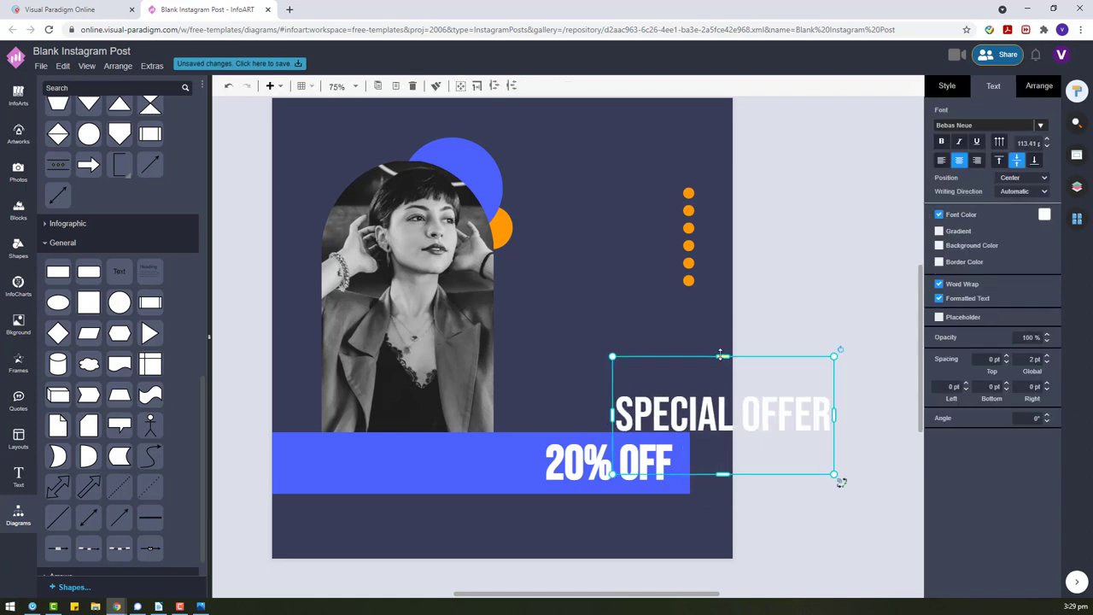
pyautogui.moveTo(720, 354); pyautogui.dragTo(720, 418)
pyautogui.moveTo(774, 444); pyautogui.dragTo(463, 458)
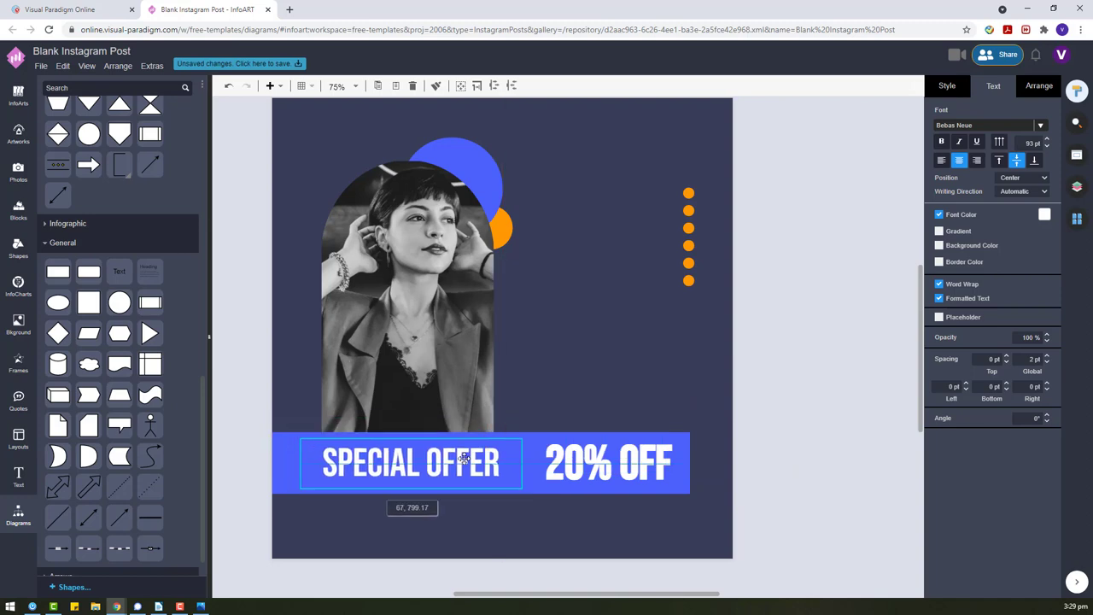
# - Select the "SPECIAL OFFER" and "20% OFF" texts together and fine-tune their placement on the blue bar
pyautogui.click(759, 374)
pyautogui.click(469, 454)
pyautogui.keyDown('shift'); pyautogui.click(590, 459); pyautogui.keyUp('shift')
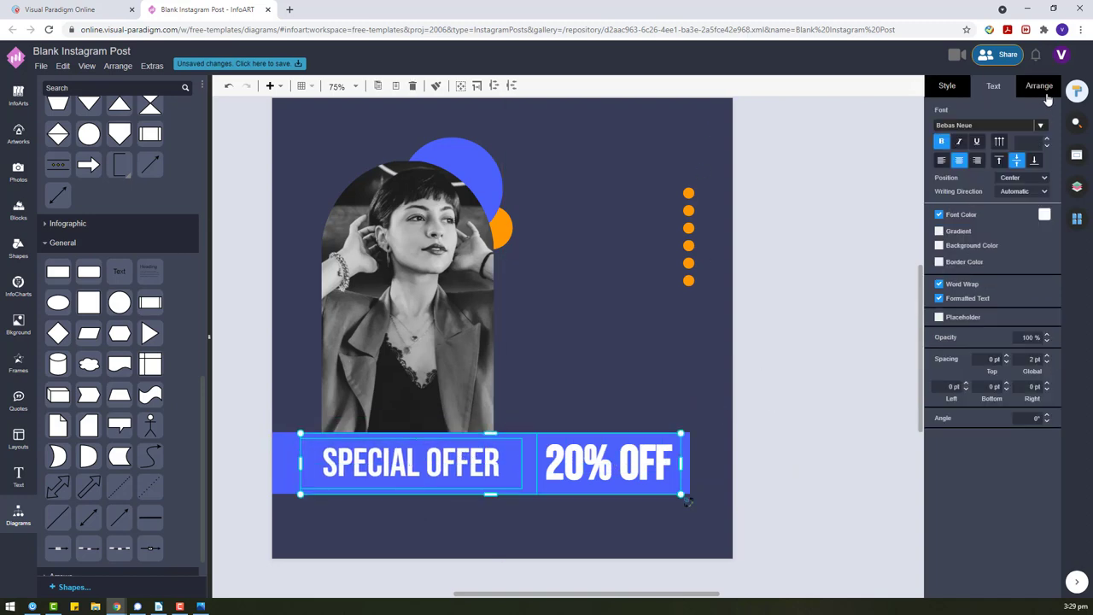
pyautogui.click(1047, 94)
pyautogui.moveTo(551, 461); pyautogui.dragTo(550, 462)
pyautogui.click(689, 405)
pyautogui.click(613, 464)
pyautogui.keyDown('shift'); pyautogui.click(450, 470); pyautogui.keyUp('shift')
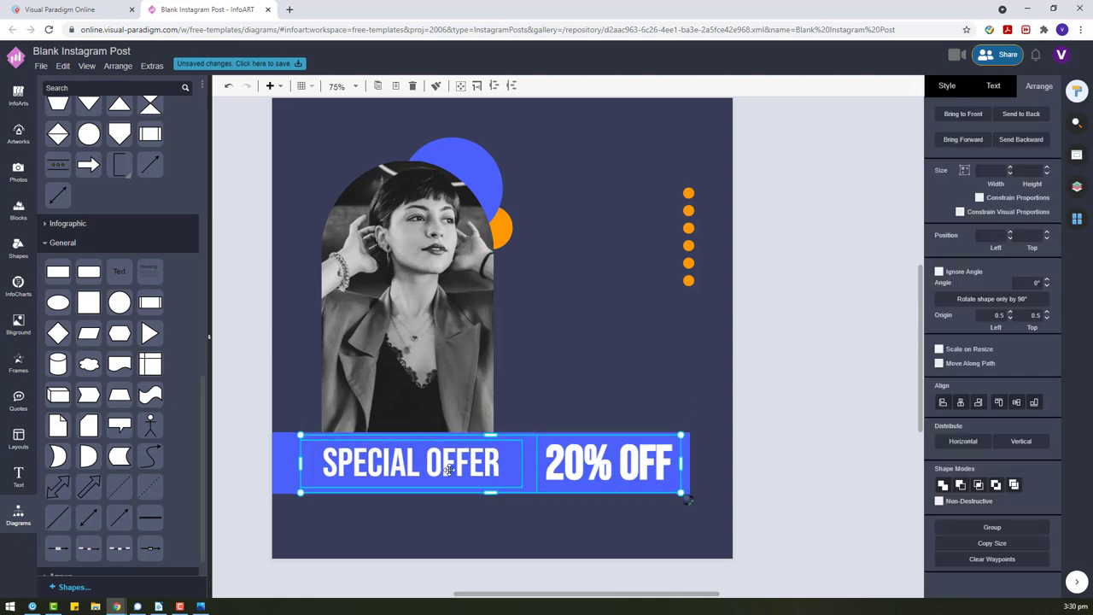
# - Duplicate the "20% OFF" text beside the page and widen the copy's box leftward onto the page
pyautogui.click(622, 462)
pyautogui.keyDown('ctrl'); pyautogui.moveTo(622, 462); pyautogui.dragTo(829, 349); pyautogui.keyUp('ctrl')
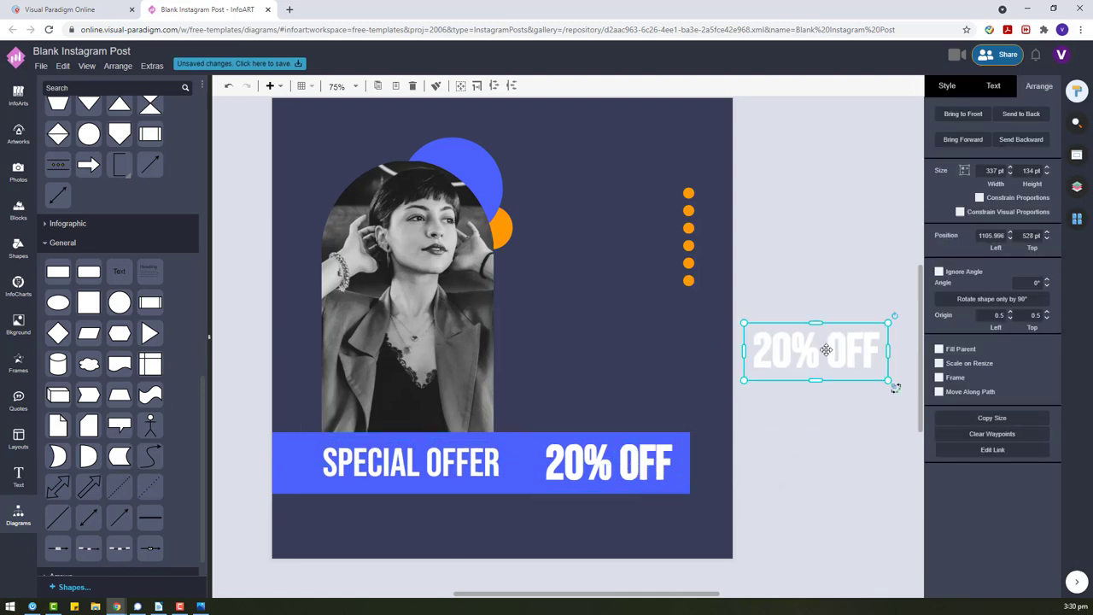
pyautogui.scroll(1, 777, 402)
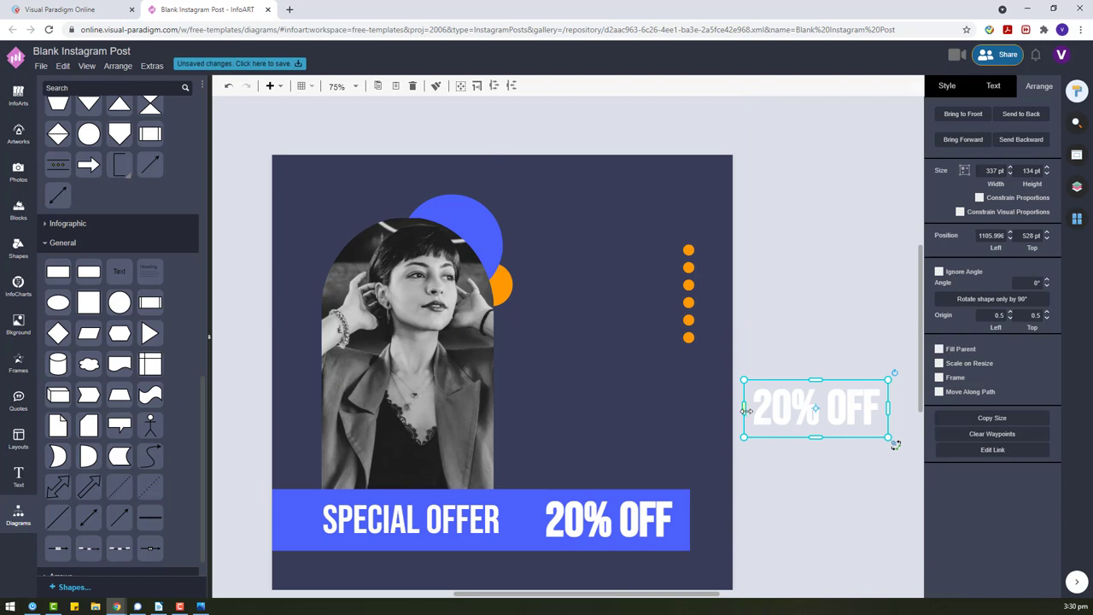
pyautogui.moveTo(743, 410); pyautogui.dragTo(559, 410)
# - Set the font of the widened "20% OFF" copy to Abel
pyautogui.click(993, 85)
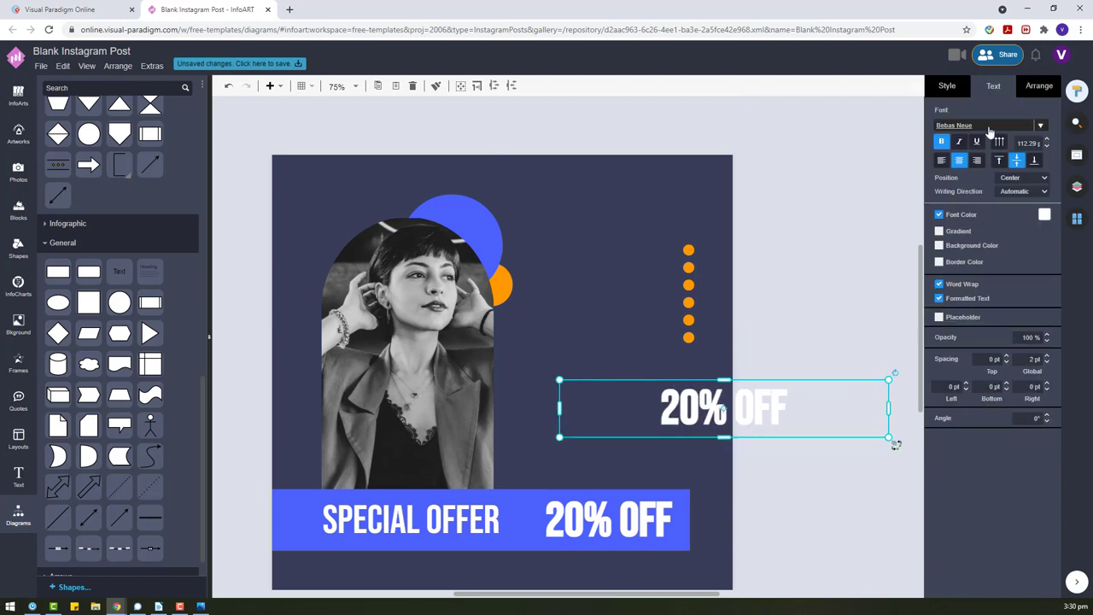
pyautogui.click(989, 126)
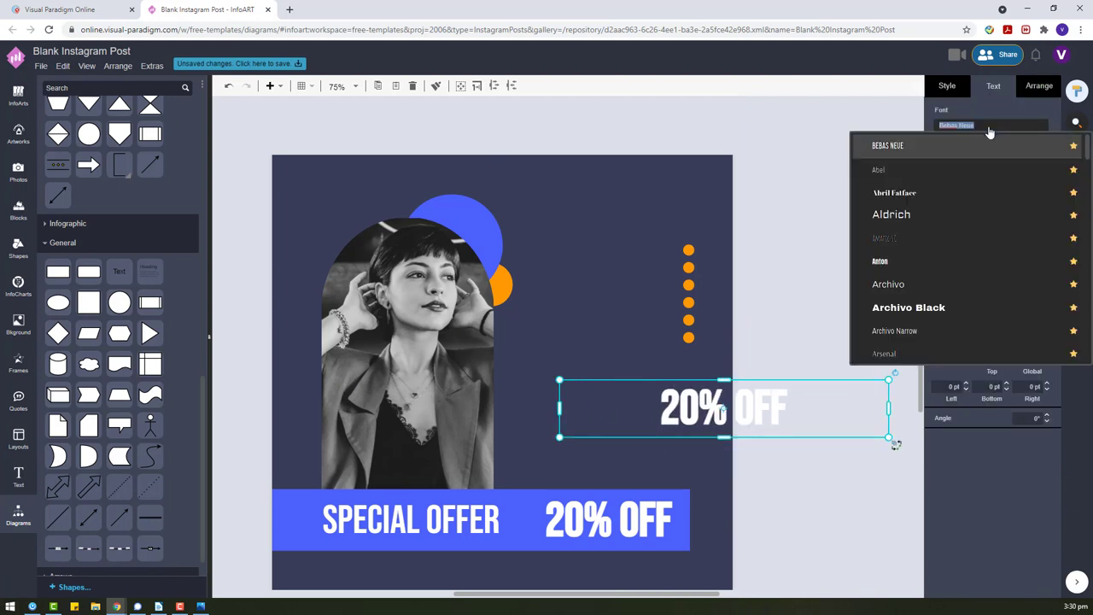
pyautogui.click(1008, 169)
# - Replace the Abel text with "SILVERJEWELLERY"
pyautogui.doubleClick(794, 406)
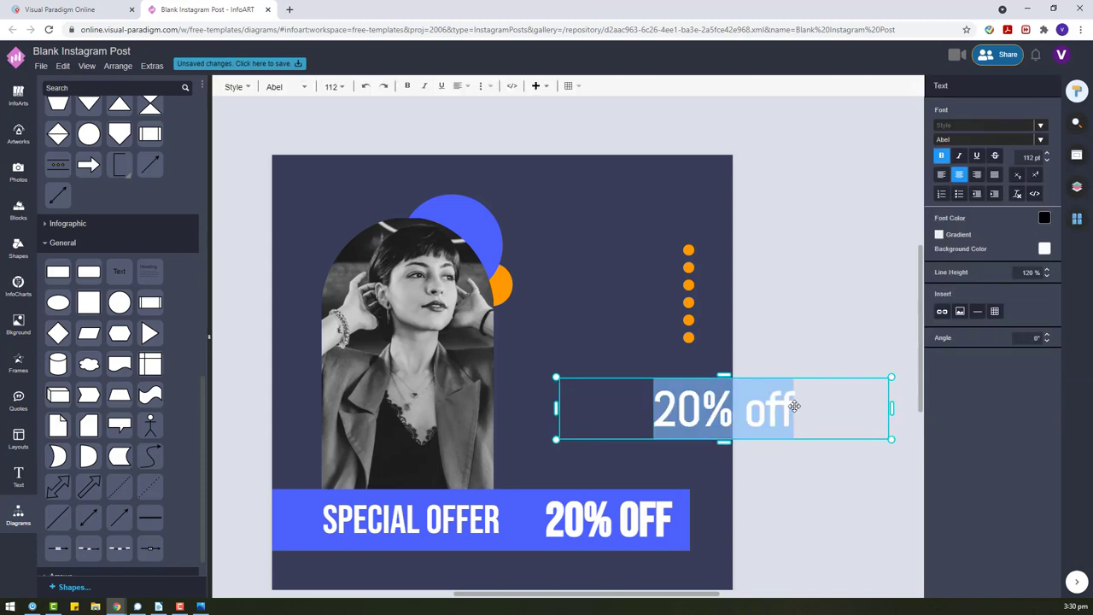
pyautogui.write('d')
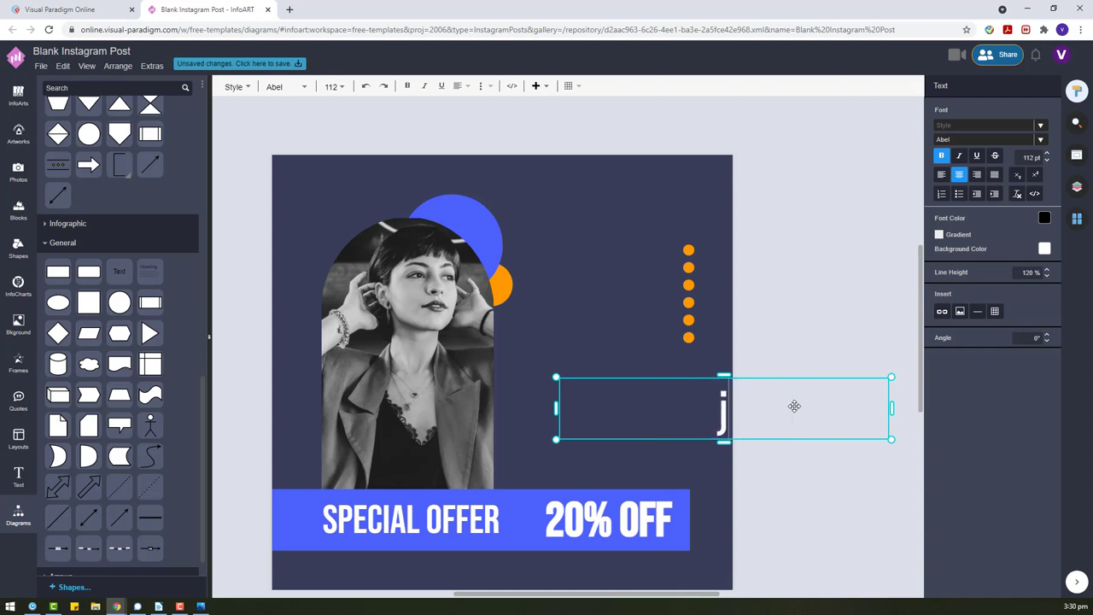
pyautogui.write('JEWE;;ERY')
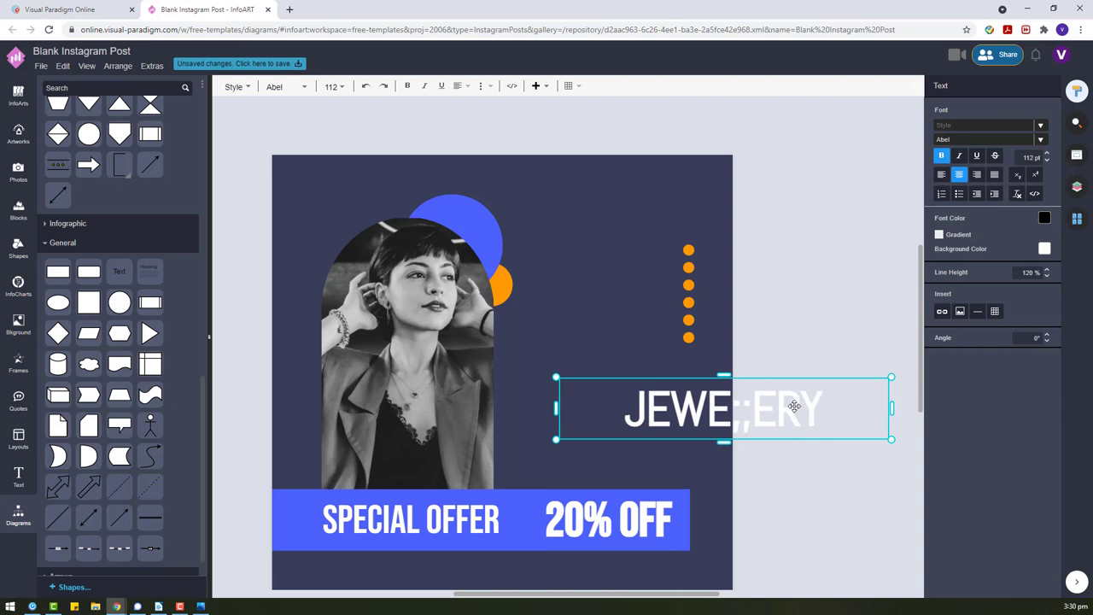
pyautogui.press('BackSpace')
pyautogui.press('BackSpace')
pyautogui.write('LL')
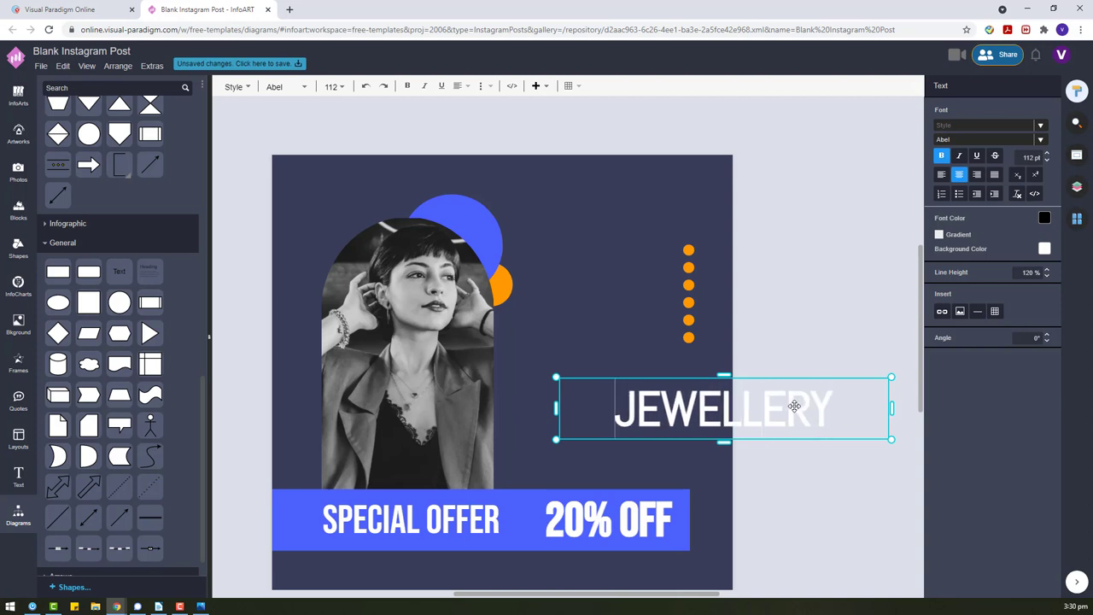
pyautogui.write('SILVER')
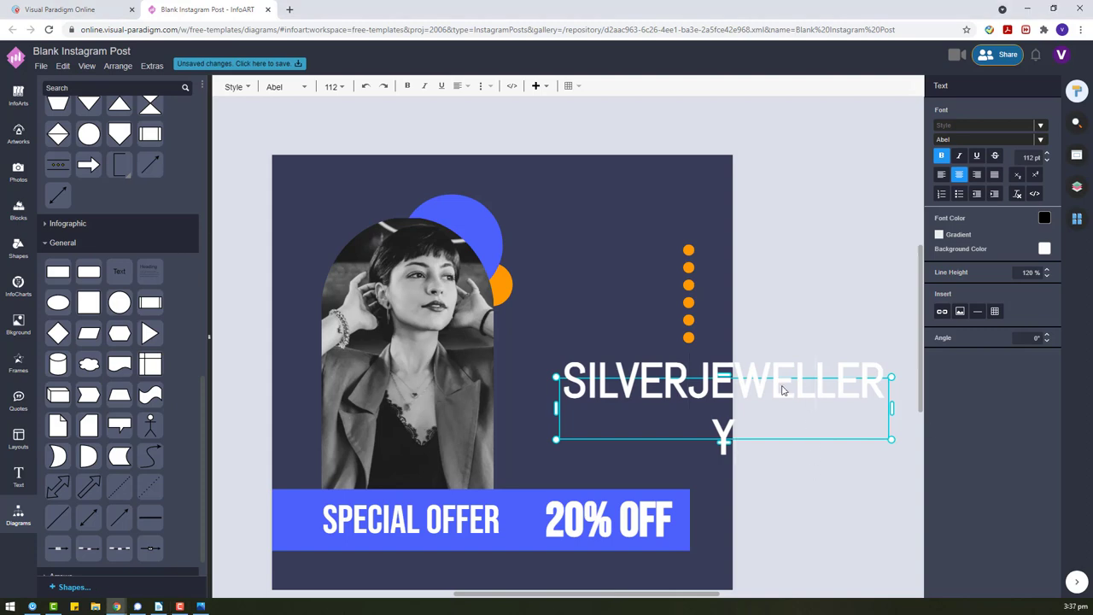
pyautogui.doubleClick(784, 388)
pyautogui.click(712, 389)
pyautogui.write('WWW')
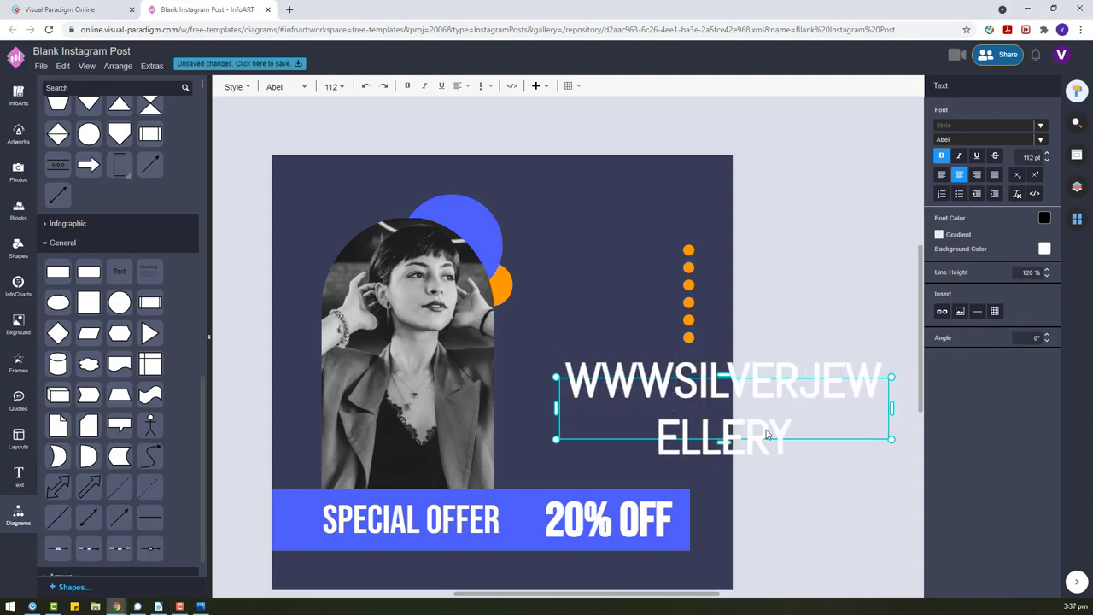
pyautogui.write('.')
pyautogui.click(796, 439)
pyautogui.write('.COM')
pyautogui.click(768, 368)
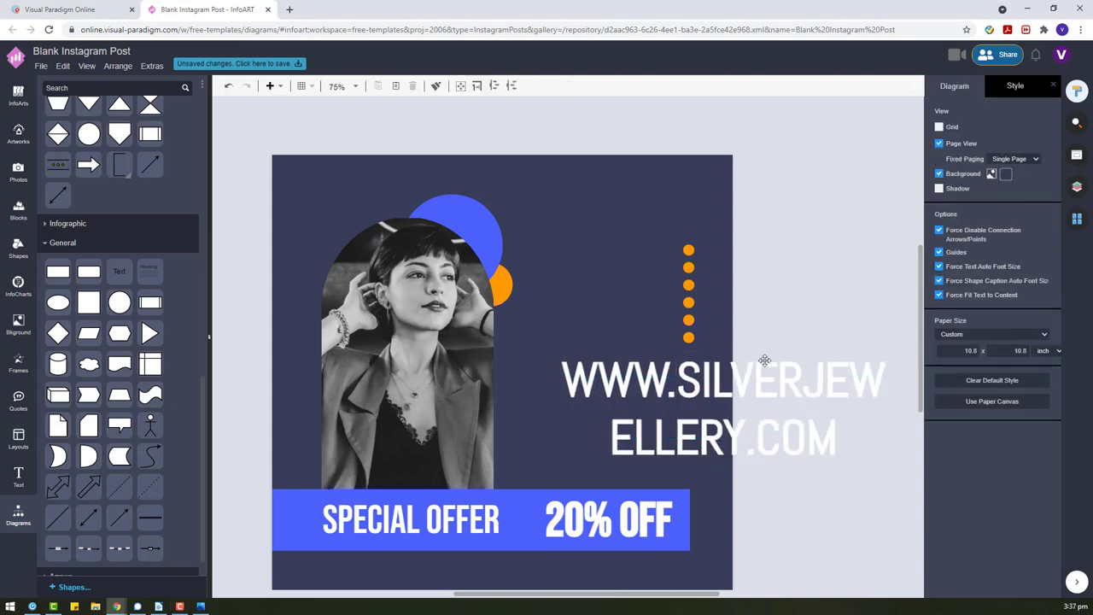
pyautogui.click(764, 361)
pyautogui.moveTo(724, 350); pyautogui.dragTo(755, 434)
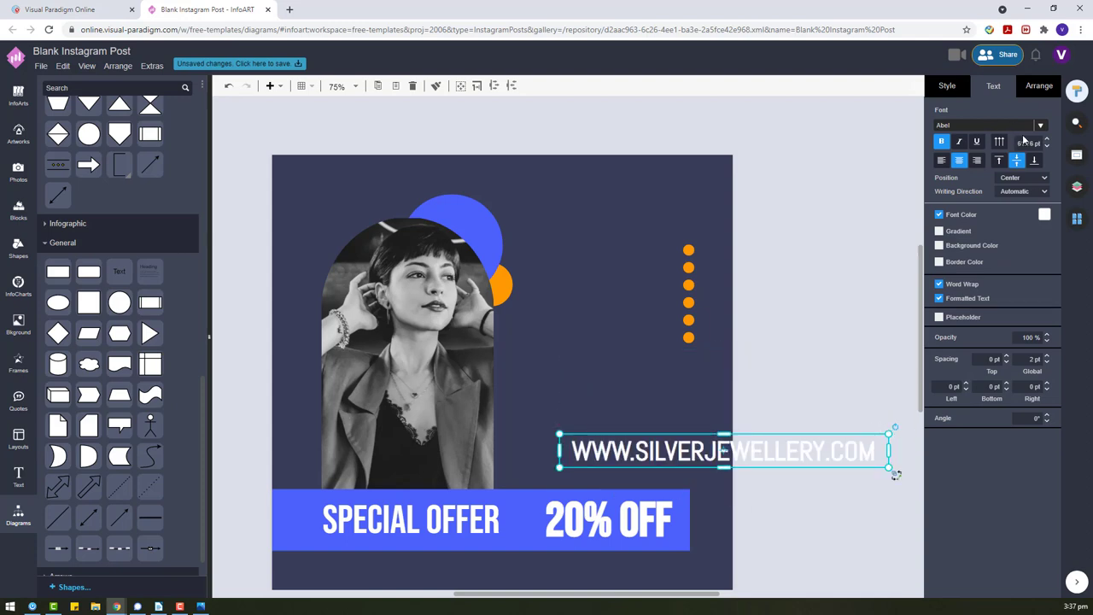
# - Shrink the web address text box to about 140 px wide on one line and turn off bold
pyautogui.click(1023, 140)
pyautogui.moveTo(889, 450); pyautogui.dragTo(710, 450)
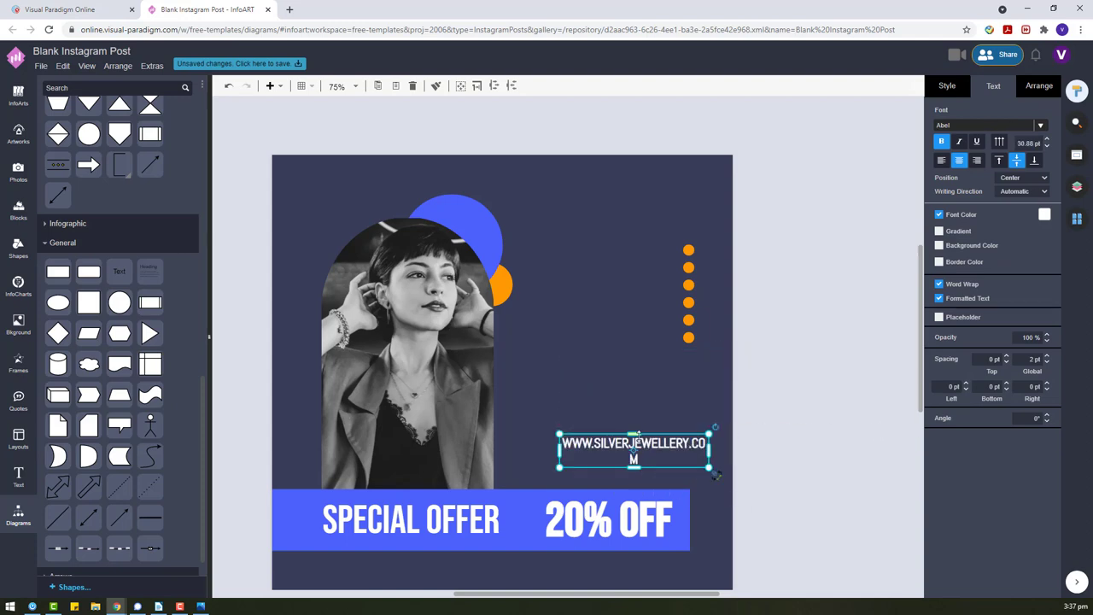
pyautogui.moveTo(635, 435); pyautogui.dragTo(634, 451)
pyautogui.click(941, 142)
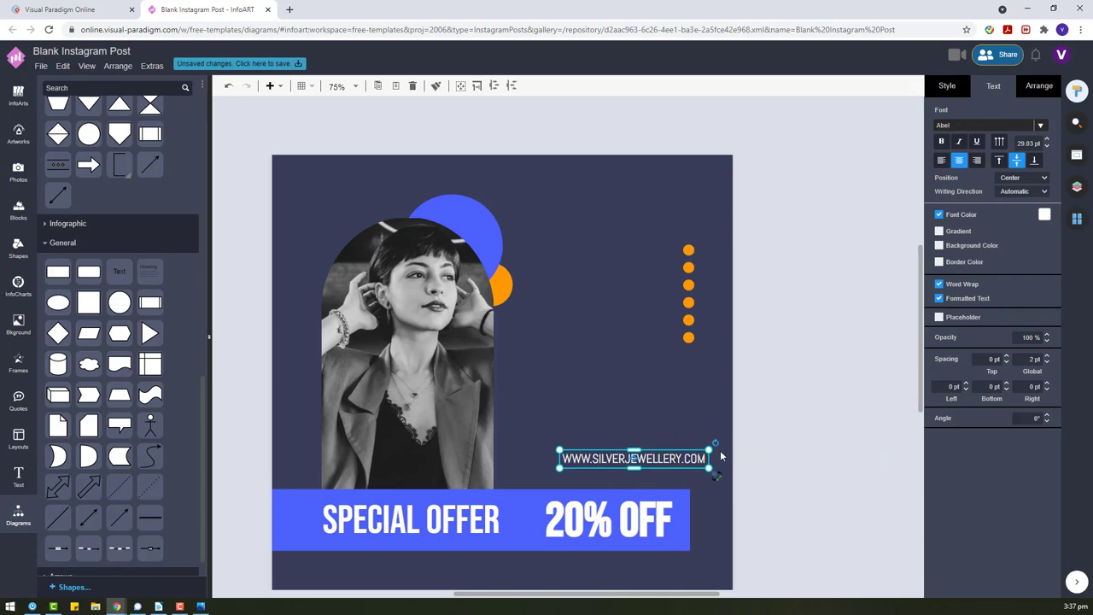
# - Rotate the web address to -90° and place it vertically beside the portrait's outer edge
pyautogui.moveTo(716, 444); pyautogui.dragTo(312, 265)
pyautogui.click(559, 274)
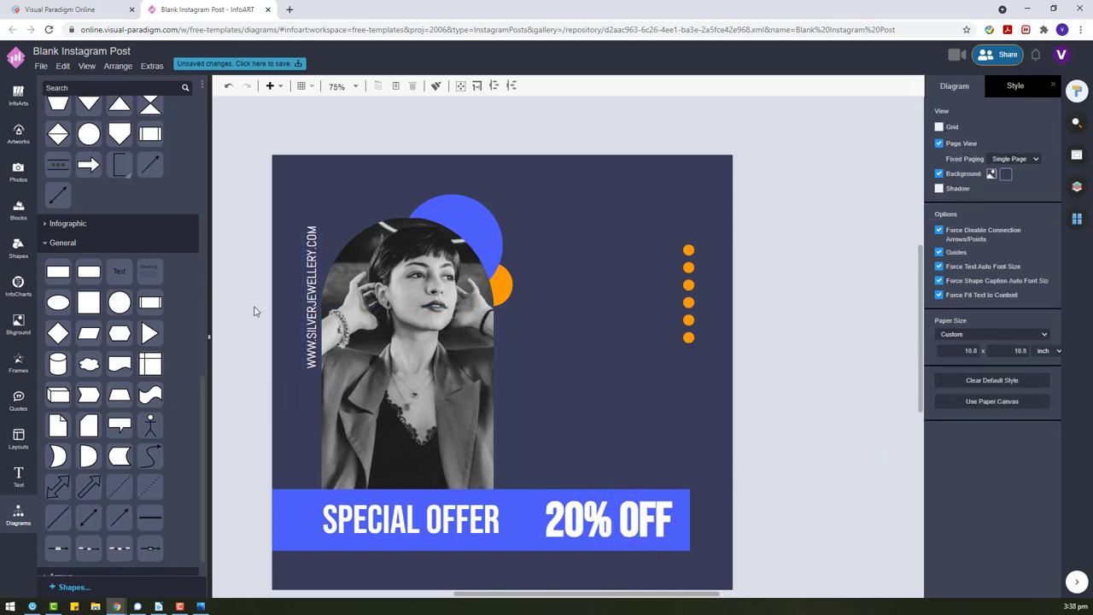
pyautogui.moveTo(313, 309); pyautogui.dragTo(305, 363)
pyautogui.click(614, 347)
pyautogui.click(428, 309)
pyautogui.click(265, 350)
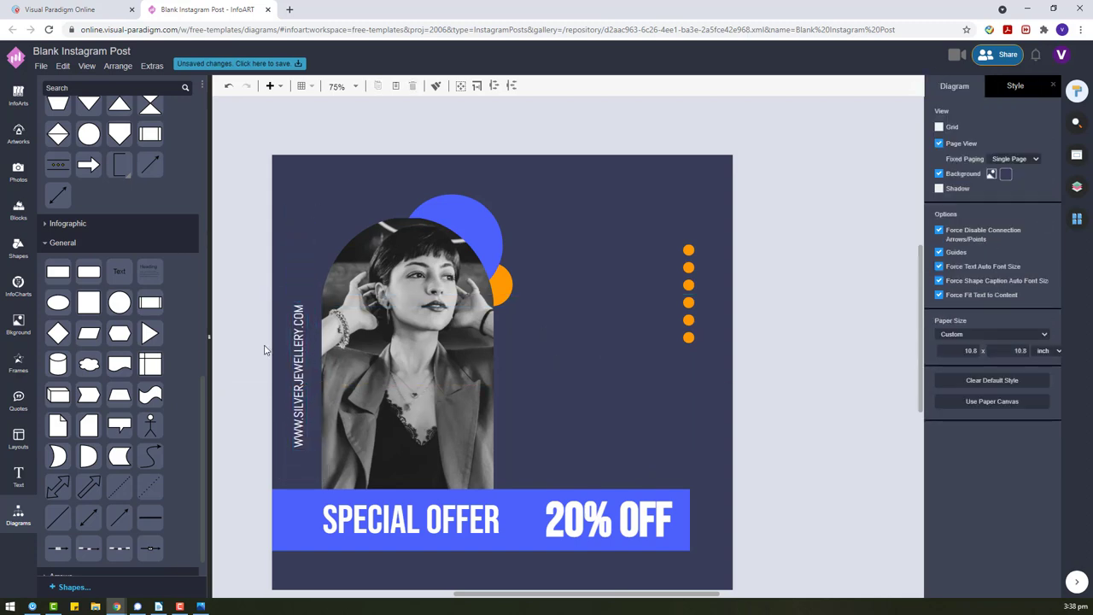
pyautogui.click(298, 350)
# - Duplicate the "20% OFF" text above the column of orange dots and replace its text with "SJ BOUTIQUE"
pyautogui.click(629, 514)
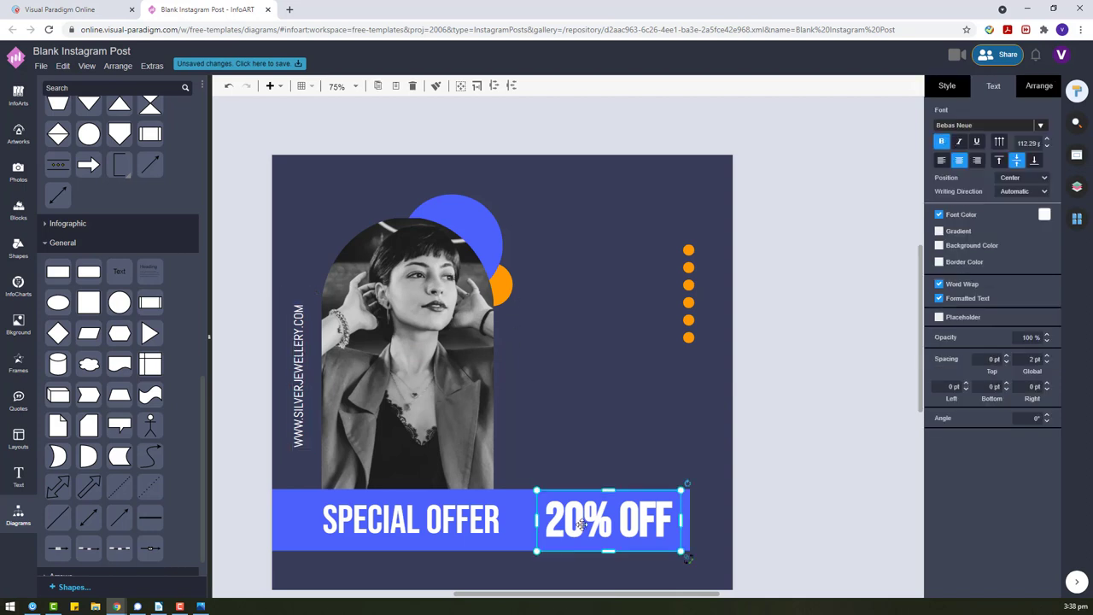
pyautogui.moveTo(629, 514); pyautogui.dragTo(647, 196)
pyautogui.doubleClick(649, 194)
pyautogui.write('SJ')
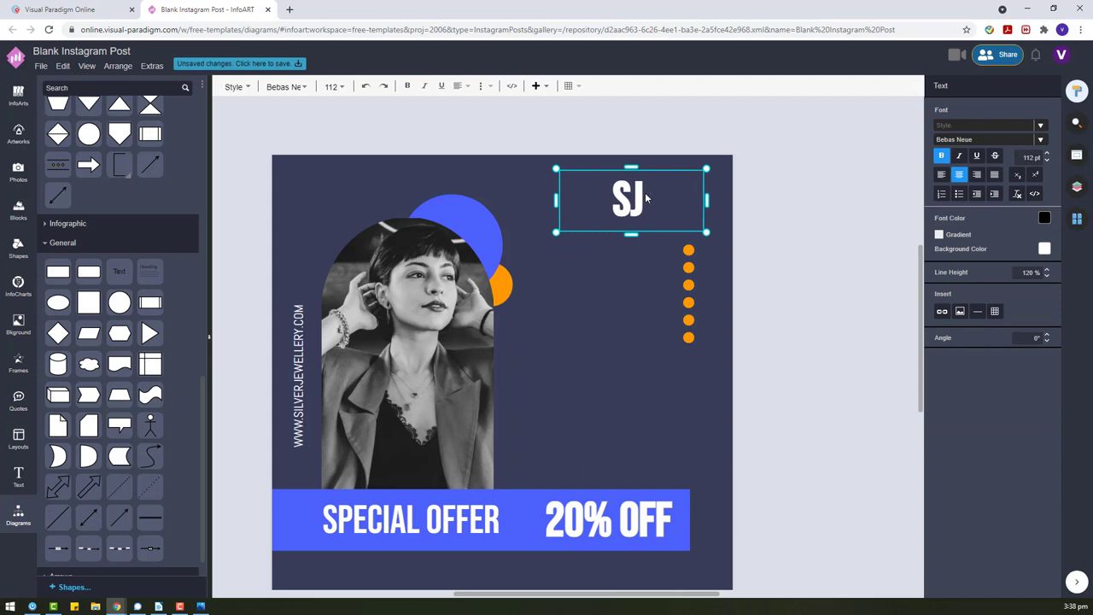
pyautogui.write('SR')
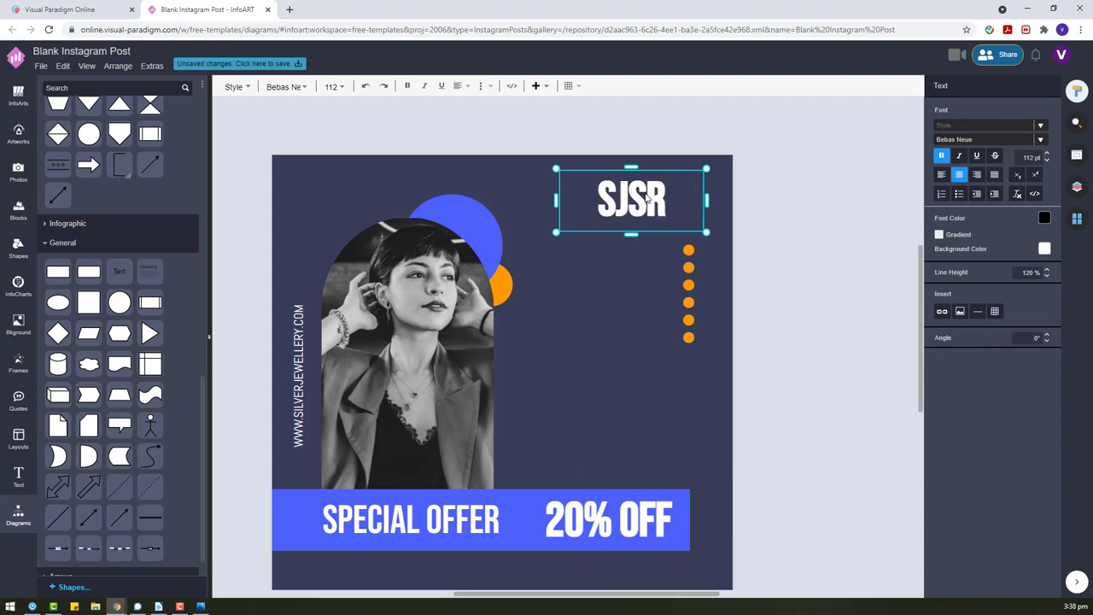
pyautogui.press('BackSpace')
pyautogui.press('BackSpace')
pyautogui.write('BOUTIQUE')
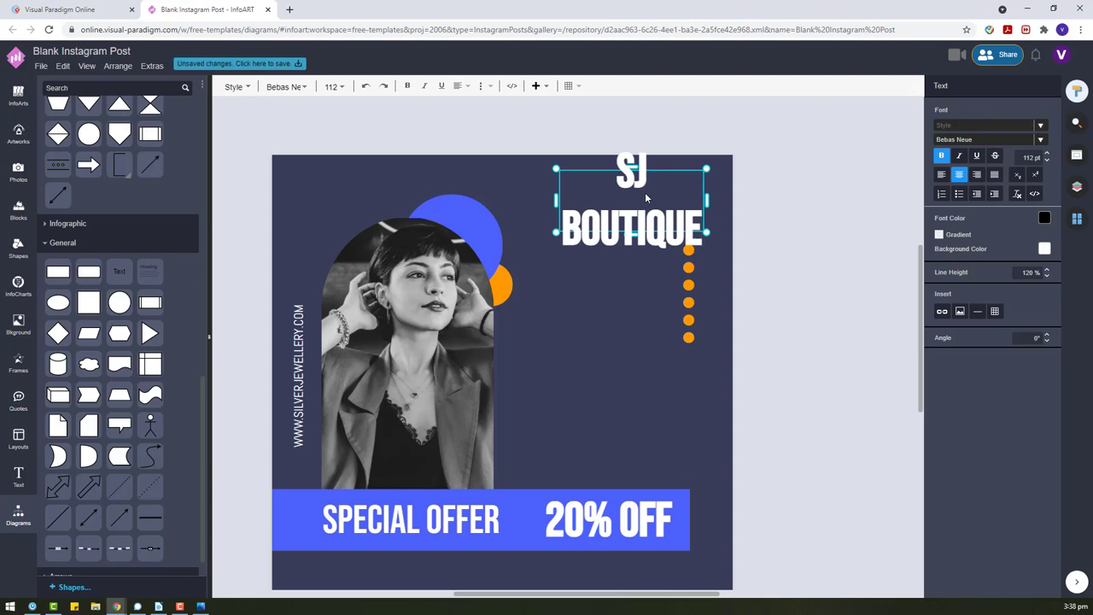
pyautogui.click(780, 210)
# - Reduce the "SJ BOUTIQUE" text to about 63 pt, right-align it and position it above the orange dots
pyautogui.moveTo(640, 189)
pyautogui.mouseDown()
pyautogui.moveTo(640, 211)
pyautogui.moveTo(634, 200)
pyautogui.mouseUp()
pyautogui.doubleClick(633, 199)
pyautogui.rightClick(634, 200)
pyautogui.click(639, 210)
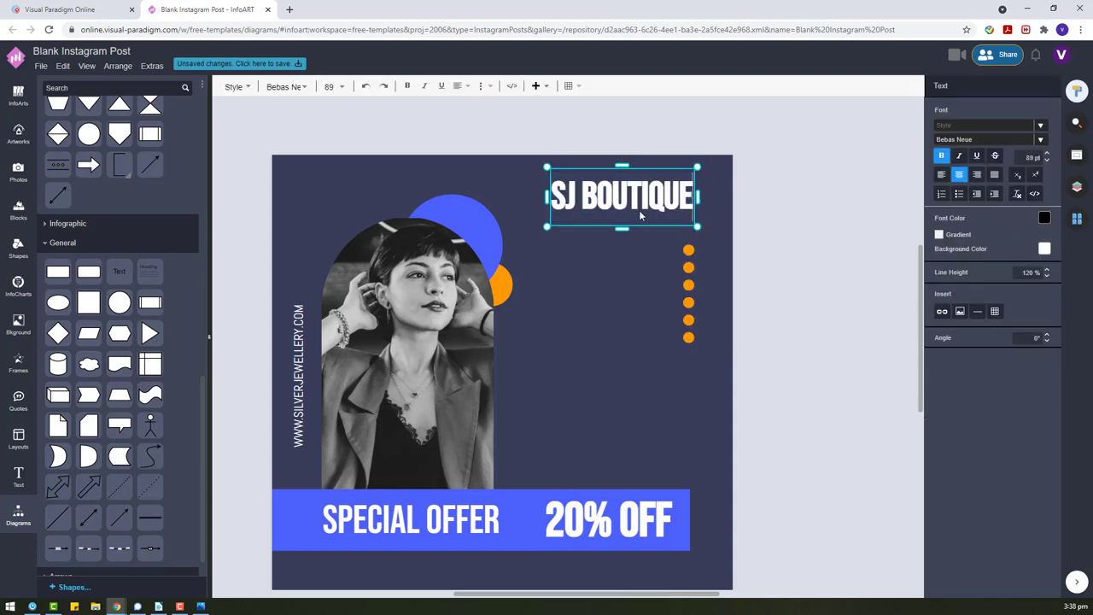
pyautogui.click(743, 199)
pyautogui.moveTo(694, 172); pyautogui.dragTo(683, 200)
pyautogui.click(800, 194)
pyautogui.click(684, 201)
pyautogui.click(743, 161)
# - Move the column of orange dots up beneath "SJ BOUTIQUE" and shorten the column slightly
pyautogui.click(700, 234)
pyautogui.moveTo(691, 253); pyautogui.dragTo(694, 228)
pyautogui.click(712, 226)
pyautogui.moveTo(696, 325); pyautogui.dragTo(696, 304)
# - Duplicate "SJ BOUTIQUE" below the dots, set the copy to non-bold Abril Fatface and widen its box
pyautogui.click(664, 195)
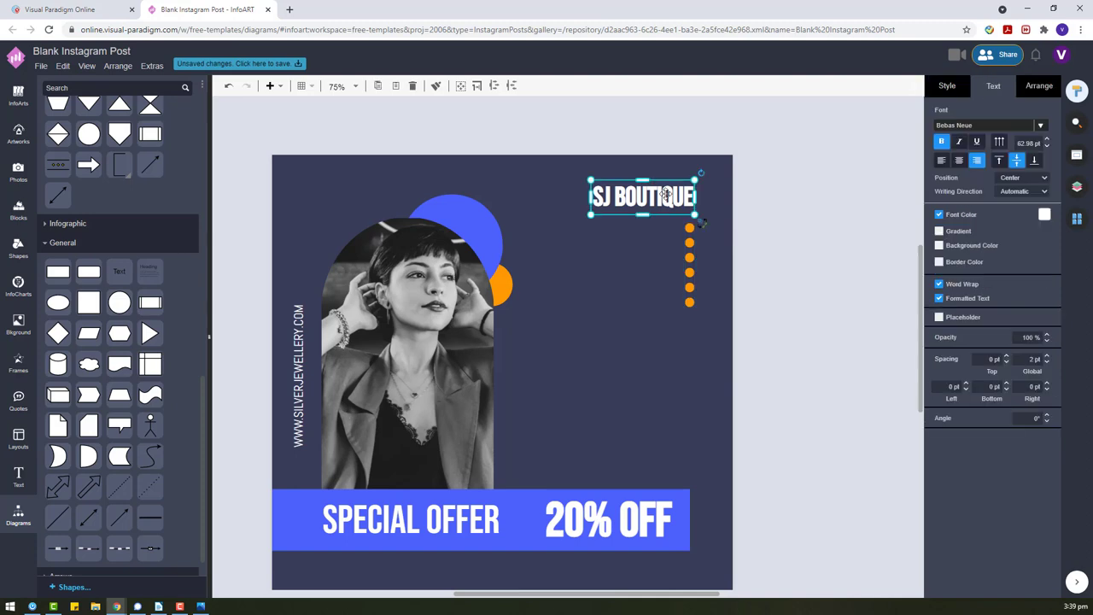
pyautogui.moveTo(667, 195); pyautogui.dragTo(620, 328)
pyautogui.click(982, 125)
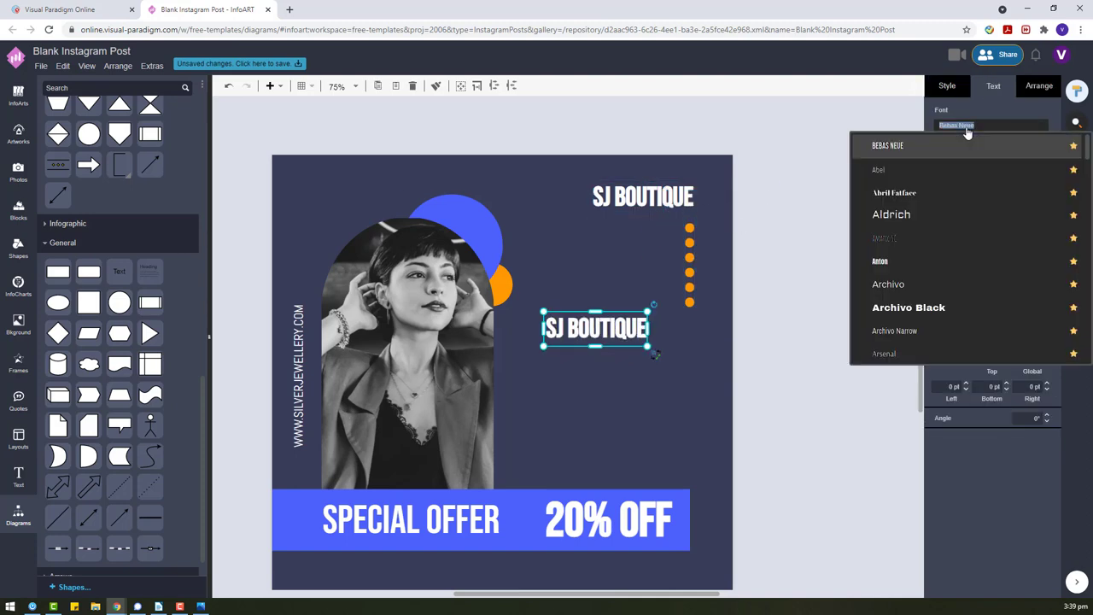
pyautogui.click(897, 192)
pyautogui.click(941, 141)
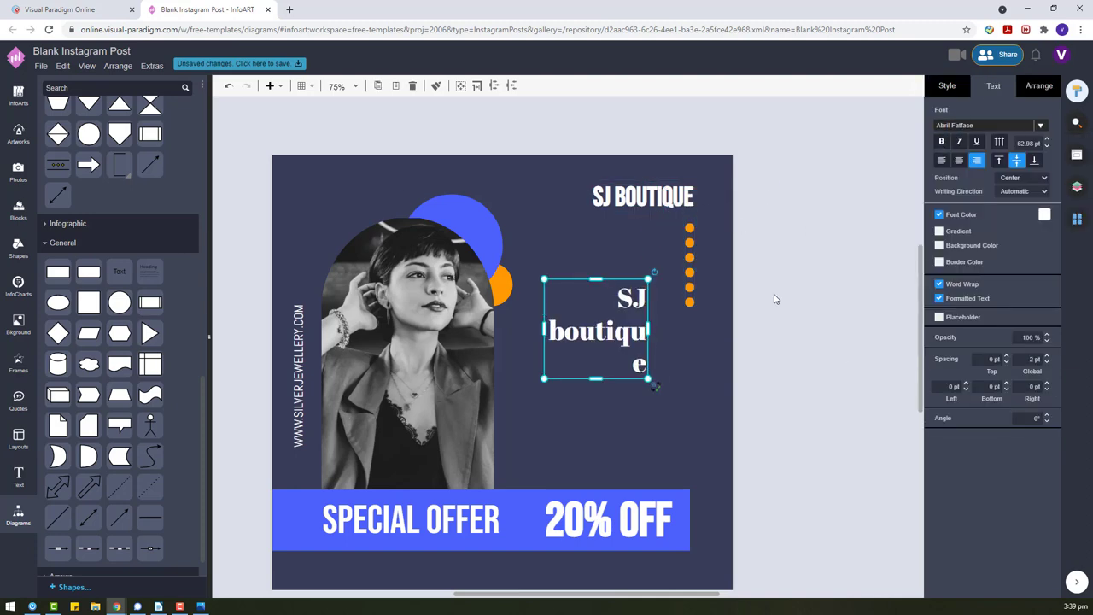
pyautogui.moveTo(649, 329); pyautogui.dragTo(692, 329)
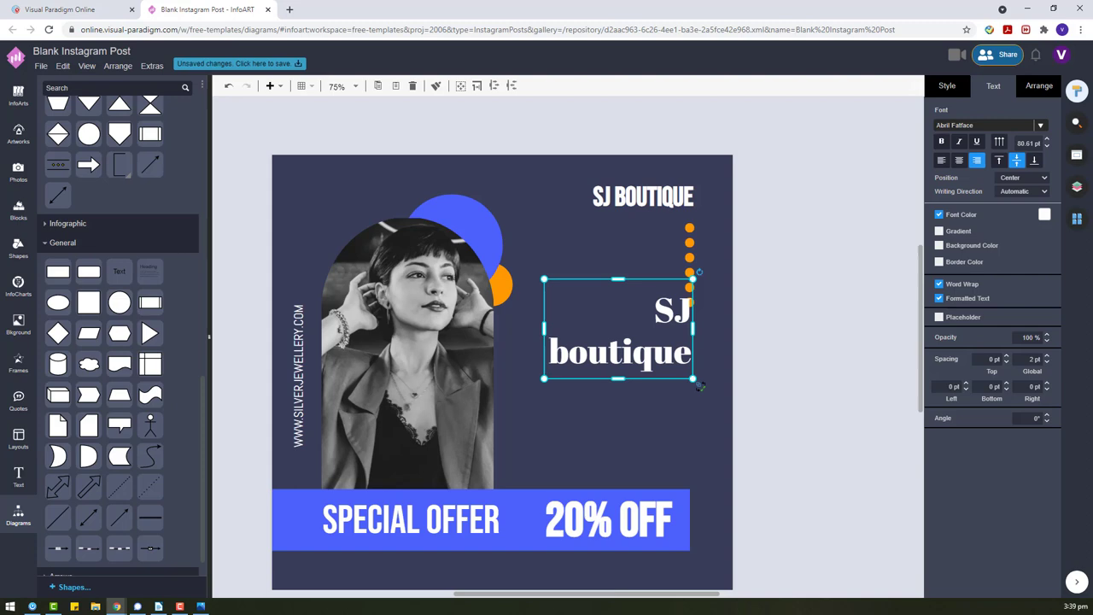
# - Replace the Abril Fatface copy's text with "ABOUT" and move it down toward the blue banner
pyautogui.doubleClick(594, 338)
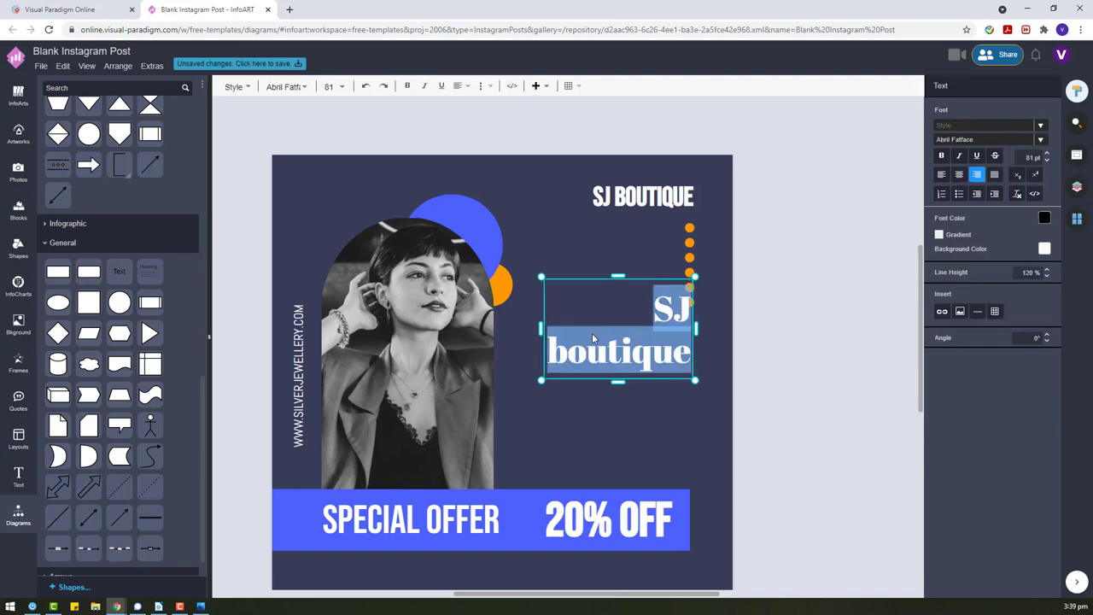
pyautogui.write('ABOUT')
pyautogui.click(790, 341)
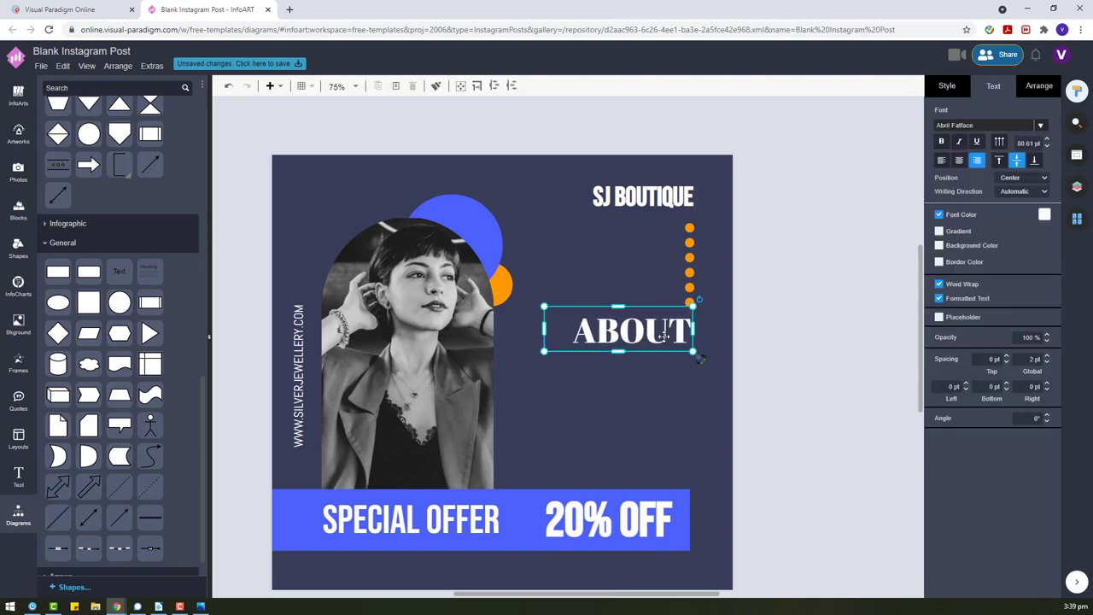
pyautogui.moveTo(657, 344); pyautogui.dragTo(658, 393)
# - Extend the blue banner's end slightly to match the text edge and replace "ABOUT" with "DEFINE"
pyautogui.click(686, 516)
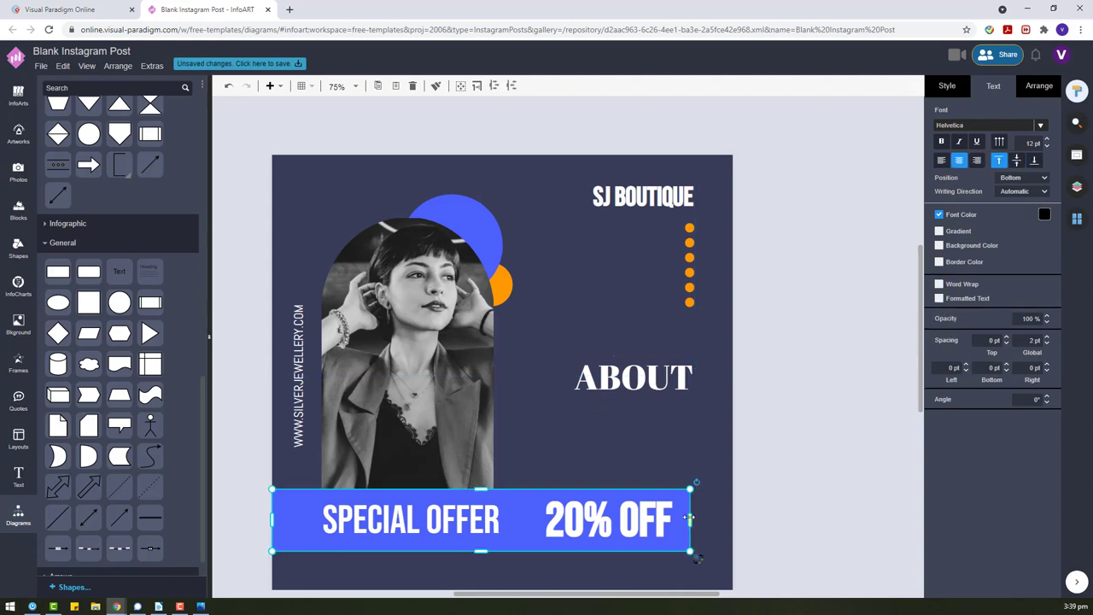
pyautogui.doubleClick(658, 379)
pyautogui.write('DEFINE')
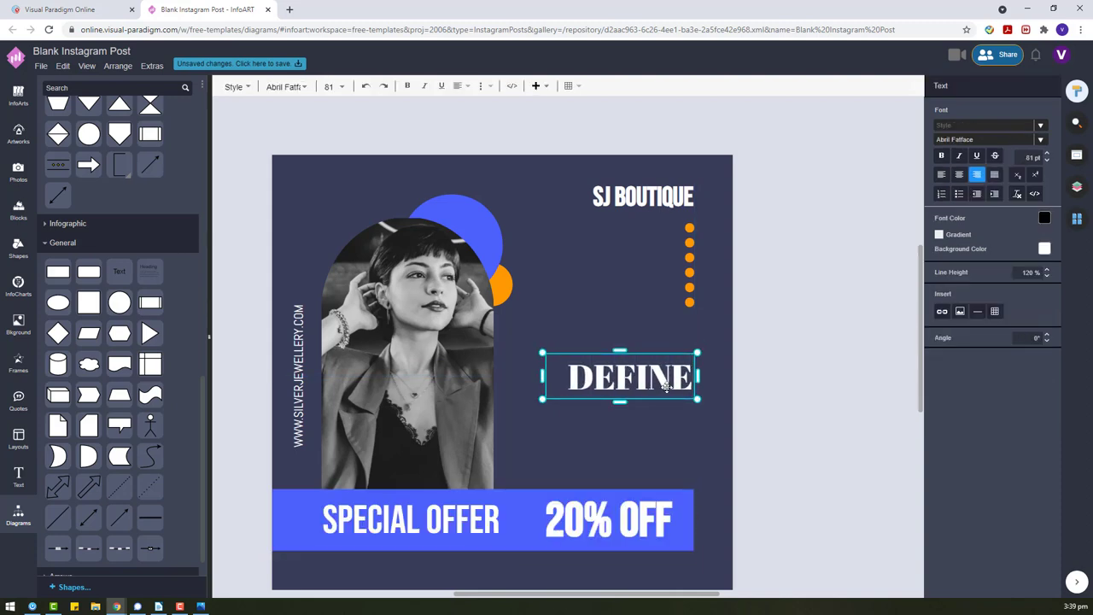
pyautogui.click(667, 387)
# - Duplicate "DEFINE" directly below itself and change the copy's text to "BEAUTY"
pyautogui.moveTo(657, 386)
pyautogui.mouseDown()
pyautogui.moveTo(667, 423)
pyautogui.moveTo(655, 424)
pyautogui.mouseUp()
pyautogui.doubleClick(586, 404)
pyautogui.write('BE')
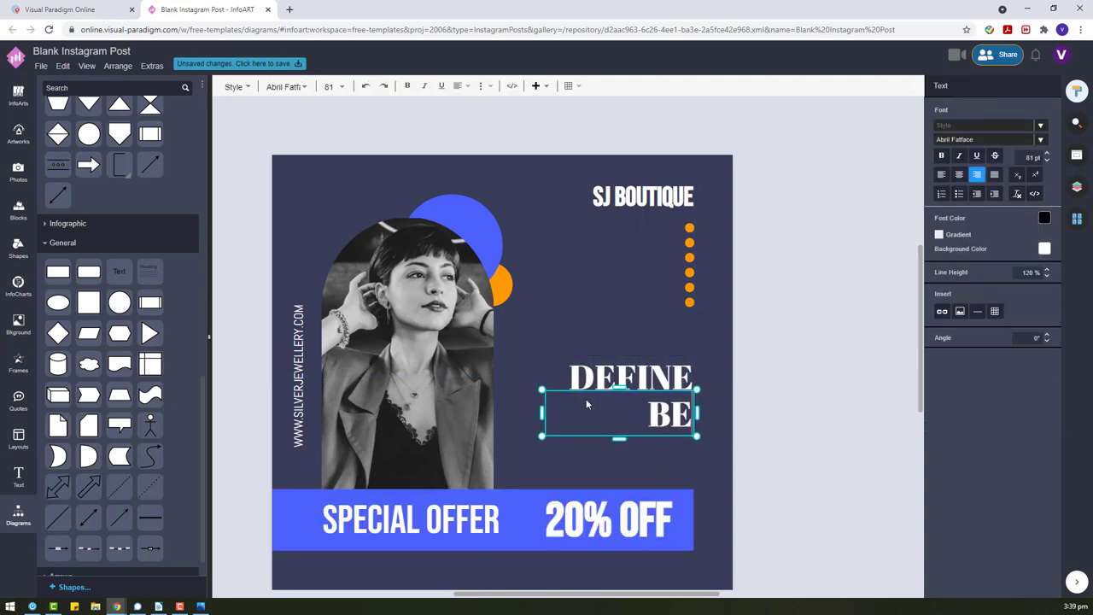
pyautogui.write('AUTY')
pyautogui.press('Escape')
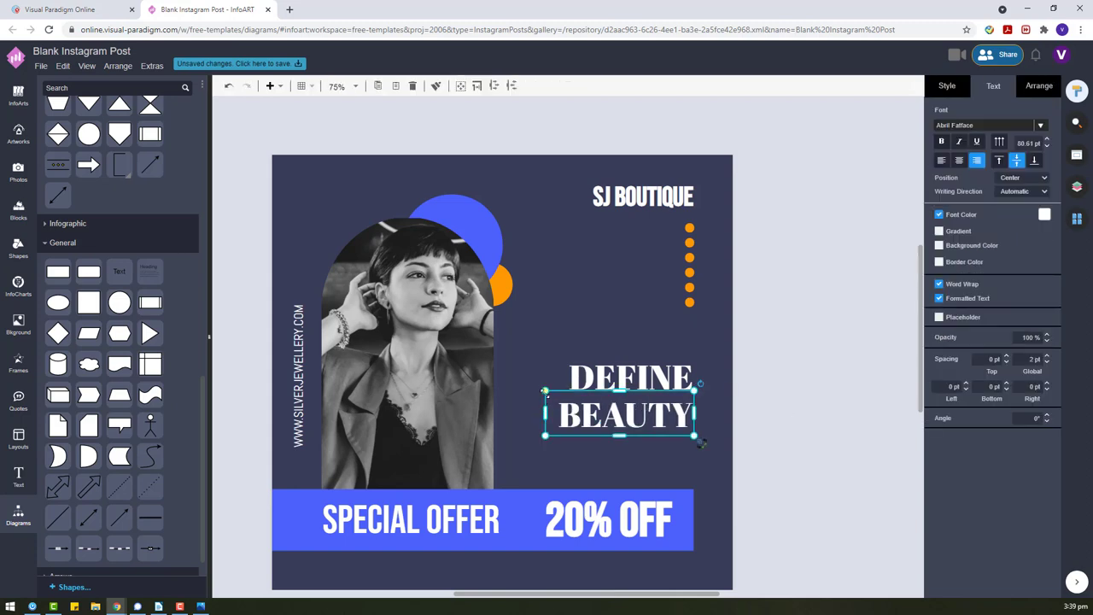
# - Enlarge "BEAUTY" to about 101 pt, right-align it with "DEFINE" and fit both boxes to their text
pyautogui.moveTo(547, 435); pyautogui.dragTo(510, 446)
pyautogui.moveTo(635, 424); pyautogui.dragTo(638, 420)
pyautogui.moveTo(749, 454); pyautogui.dragTo(529, 349)
pyautogui.click(1045, 86)
pyautogui.click(979, 409)
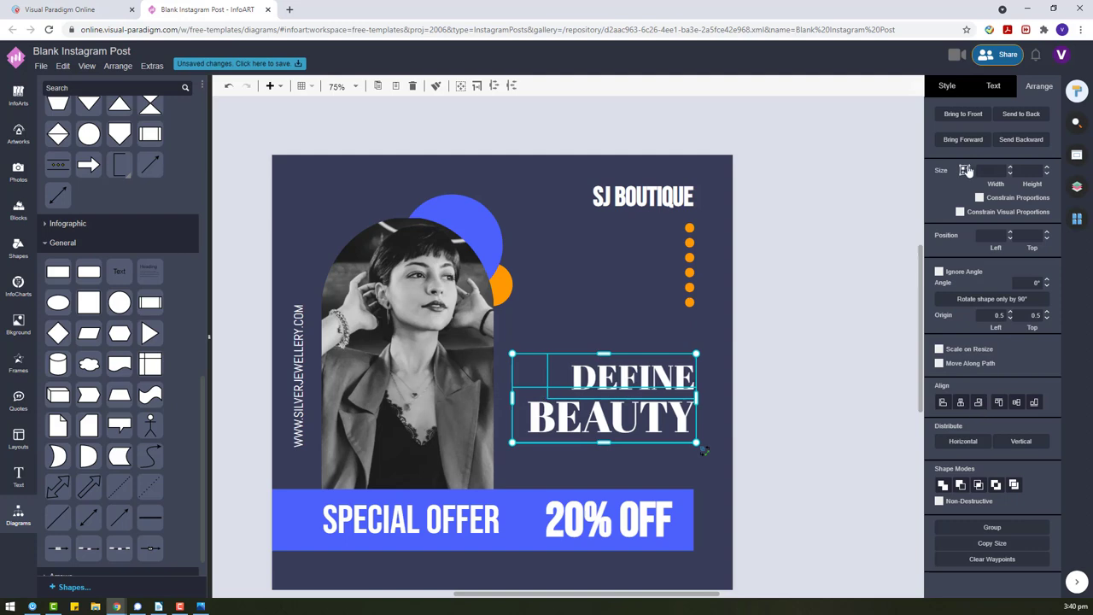
pyautogui.click(966, 171)
pyautogui.click(754, 395)
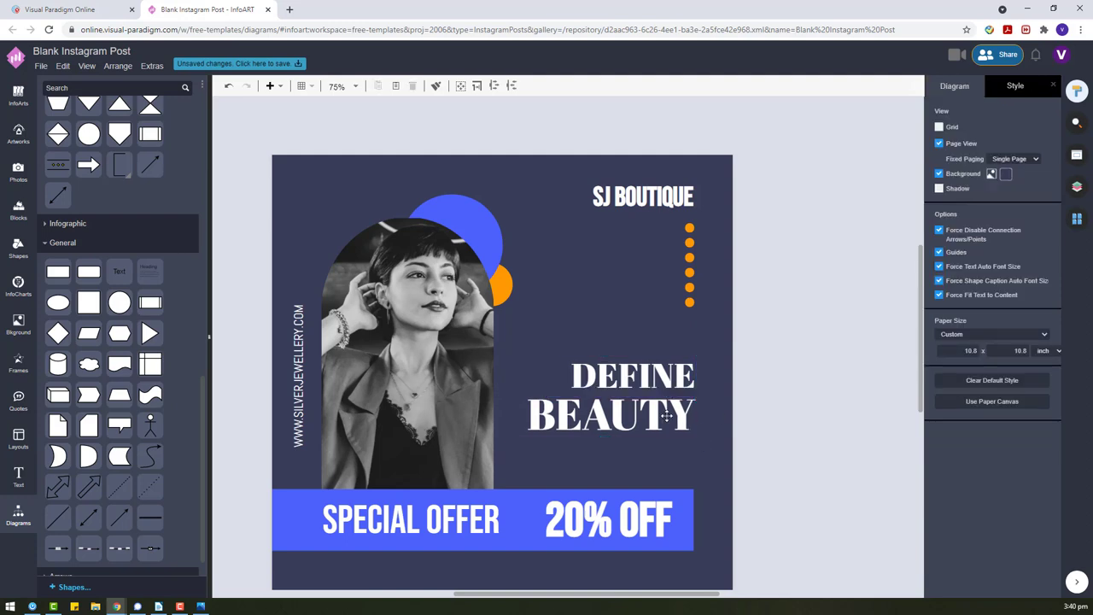
pyautogui.click(628, 372)
pyautogui.moveTo(628, 373); pyautogui.dragTo(892, 207)
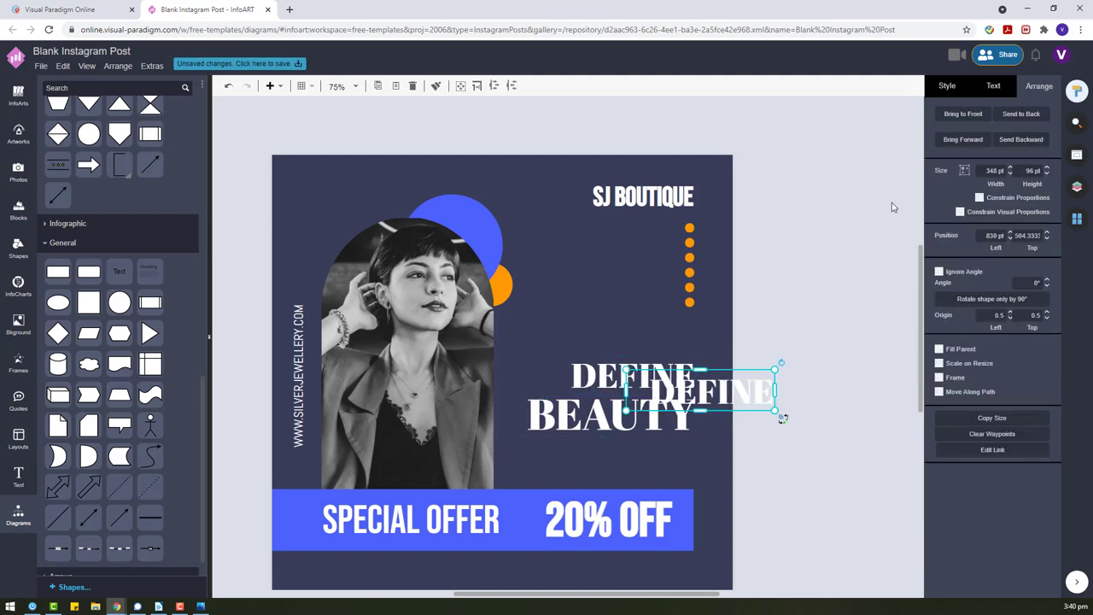
pyautogui.press('Escape')
# - Duplicate the vertical web address, rotate the copy to horizontal and place it below "BEAUTY"
pyautogui.moveTo(296, 340); pyautogui.dragTo(747, 339)
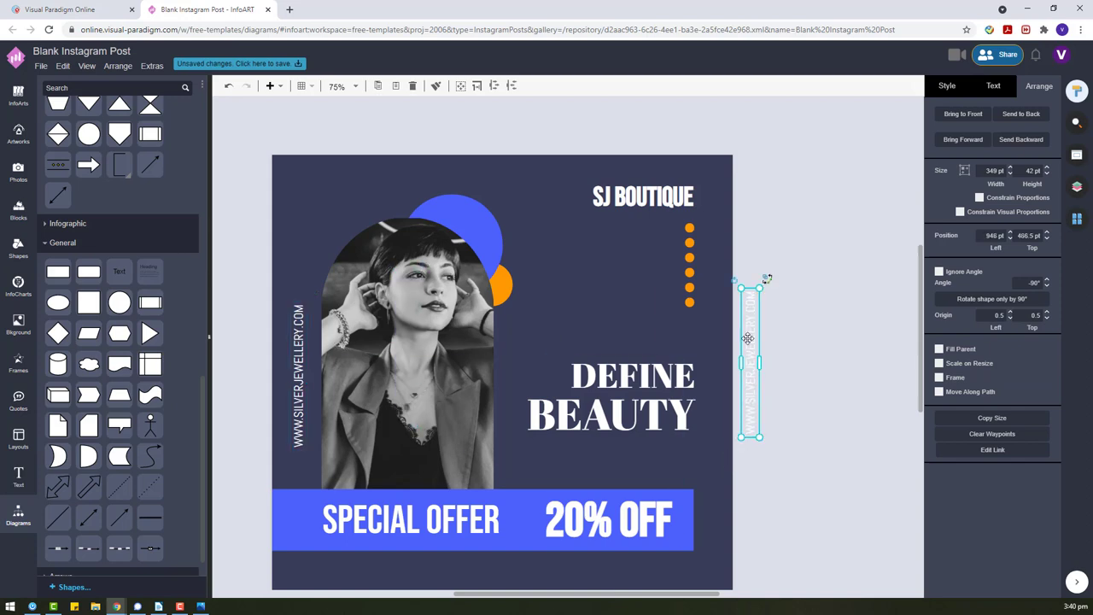
pyautogui.moveTo(767, 278); pyautogui.dragTo(830, 350)
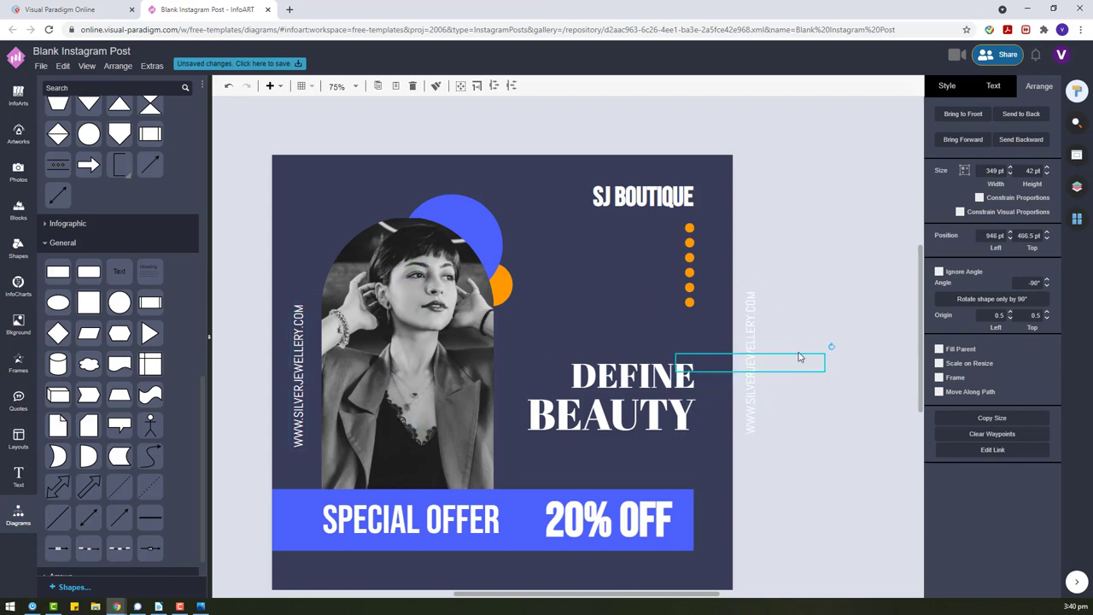
pyautogui.click(760, 384)
pyautogui.scroll(-2, 761, 384)
pyautogui.moveTo(797, 199); pyautogui.dragTo(664, 277)
pyautogui.click(743, 260)
# - Right-align "DEFINE", "BEAUTY" and the horizontal web address, and move the group up slightly
pyautogui.scroll(2, 743, 261)
pyautogui.moveTo(728, 408); pyautogui.dragTo(495, 293)
pyautogui.click(966, 400)
pyautogui.moveTo(665, 322); pyautogui.dragTo(663, 315)
pyautogui.click(773, 341)
# - Move the blue banner with its "SPECIAL OFFER" and "20% OFF" texts up over the portrait's lower edge
pyautogui.moveTo(754, 519); pyautogui.dragTo(240, 408)
pyautogui.moveTo(406, 453); pyautogui.dragTo(406, 422)
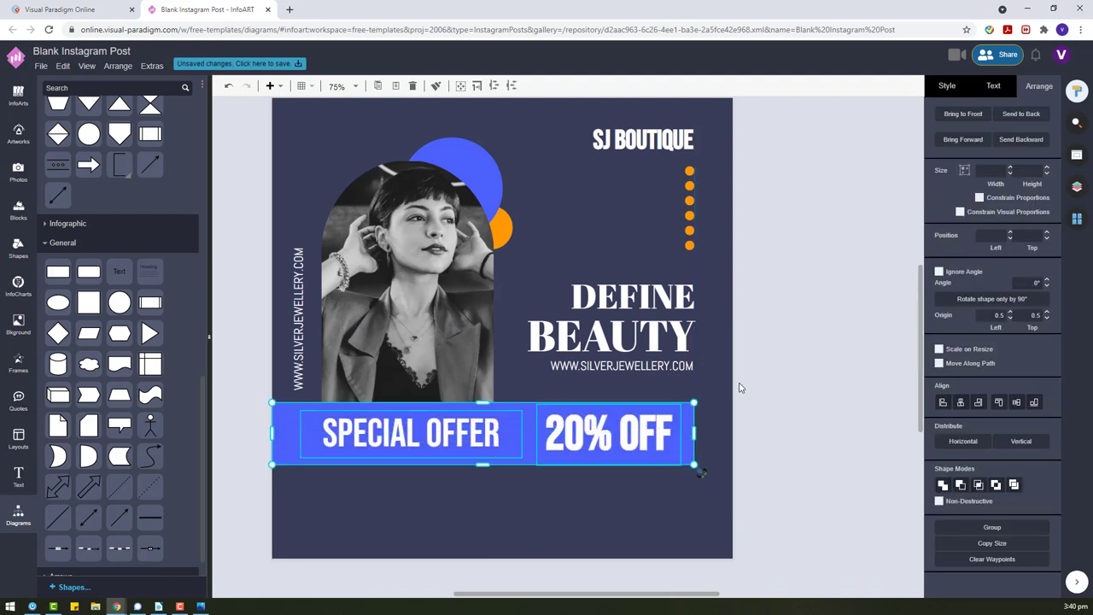
pyautogui.click(741, 386)
# - Move the vertical web address up along the portrait toward the top of the page
pyautogui.scroll(1, 292, 339)
pyautogui.moveTo(300, 352); pyautogui.dragTo(296, 223)
pyautogui.click(770, 408)
pyautogui.click(751, 407)
# - Replace the horizontal web address below "BEAUTY" with "ACCESSORIES TO ECH"
pyautogui.scroll(-1, 751, 407)
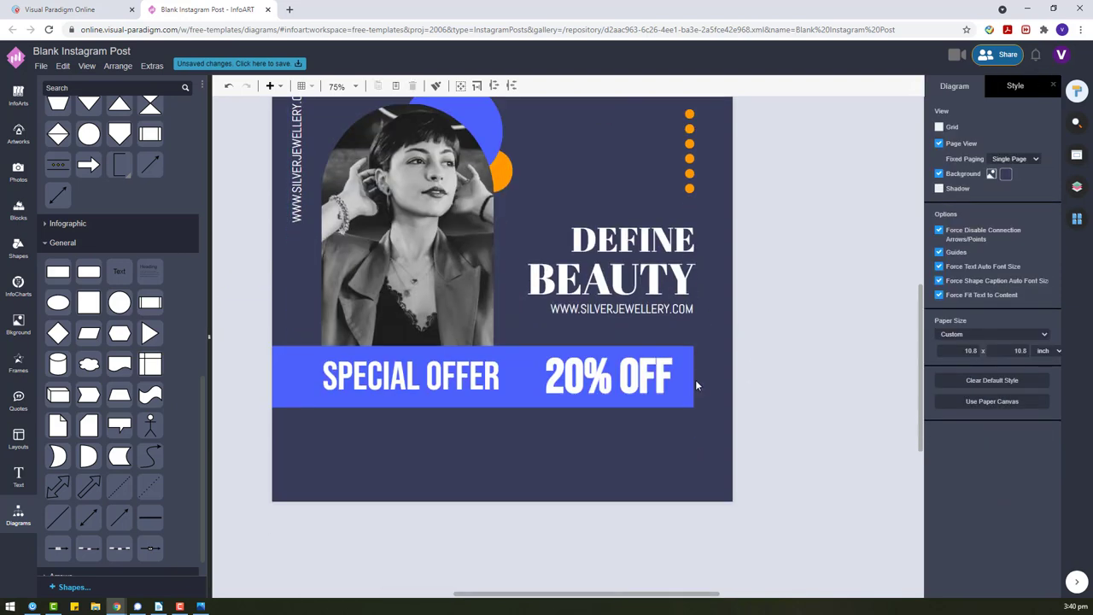
pyautogui.click(681, 314)
pyautogui.doubleClick(681, 314)
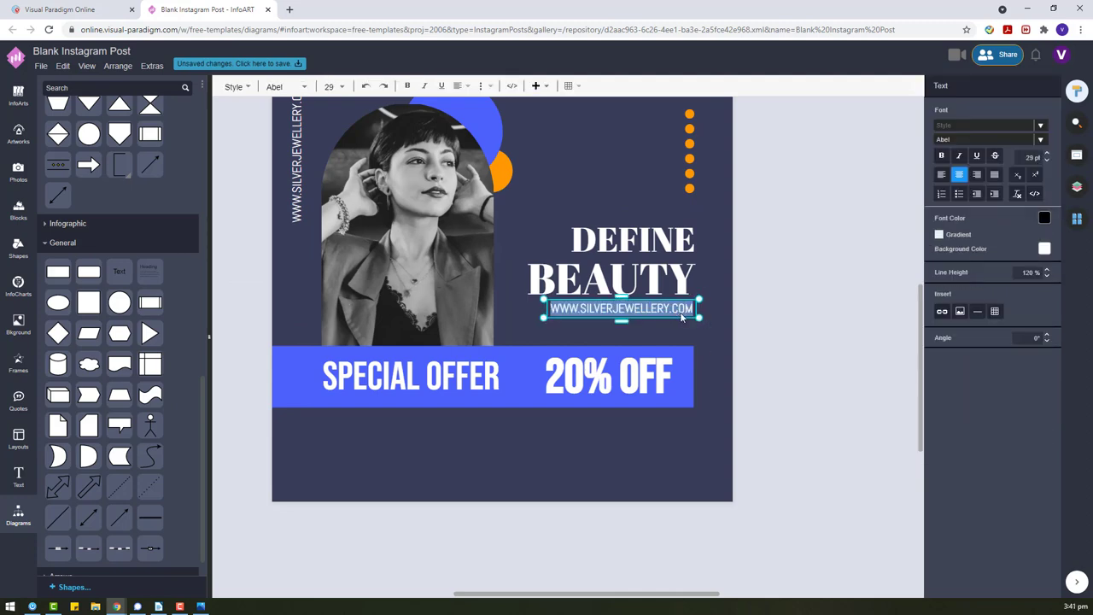
pyautogui.write('ACCESS')
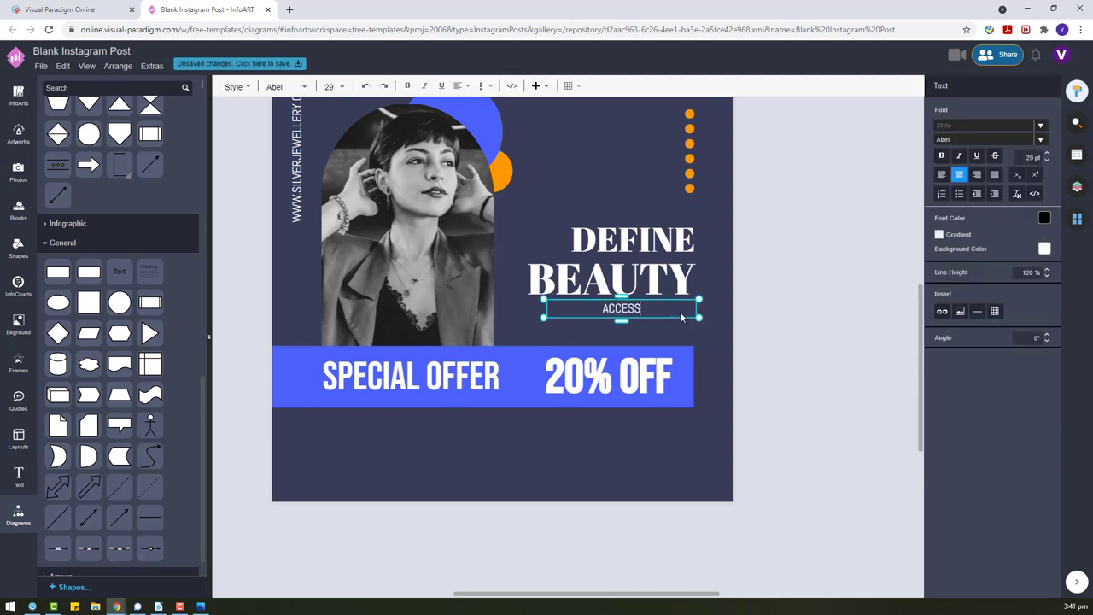
pyautogui.write('ORIES TO')
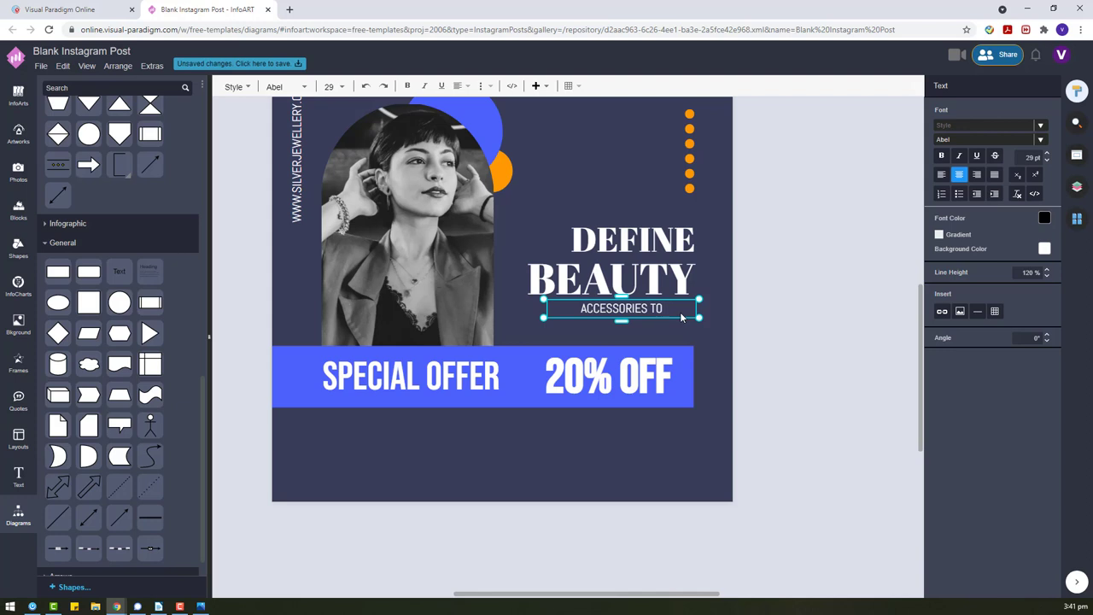
pyautogui.write('ECH')
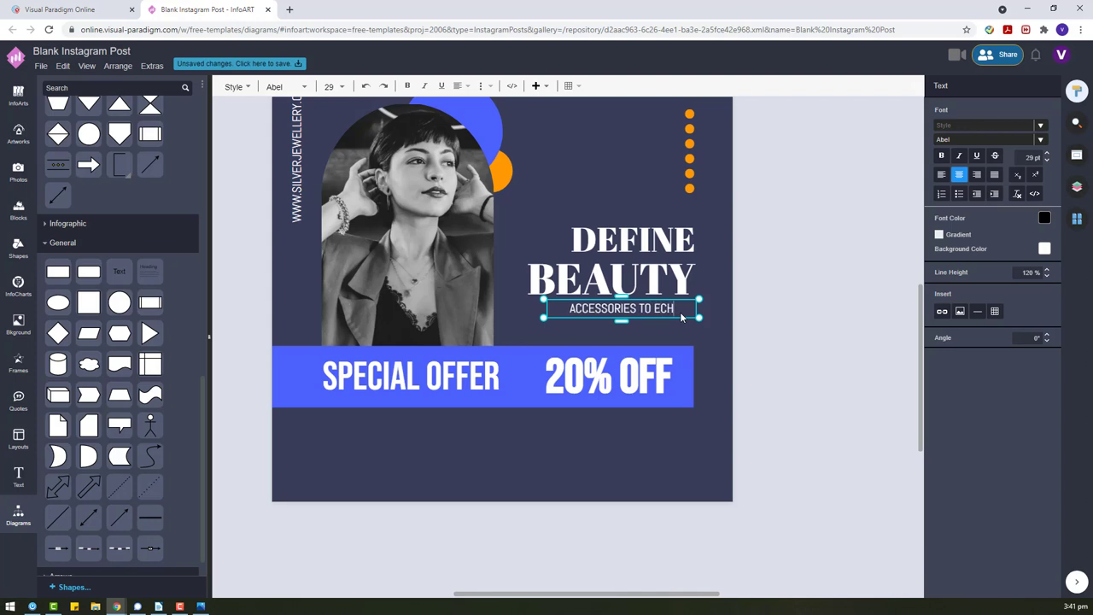
# - Clear the line below "BEAUTY" and enter "ECHANTED TO YOUR MIND" as its text
pyautogui.press('BackSpace')
pyautogui.press('BackSpace')
pyautogui.press('BackSpace')
pyautogui.press('BackSpace')
pyautogui.press('BackSpace')
pyautogui.press('BackSpace')
pyautogui.press('BackSpace')
pyautogui.press('BackSpace')
pyautogui.press('BackSpace')
pyautogui.press('BackSpace')
pyautogui.press('BackSpace')
pyautogui.press('BackSpace')
pyautogui.press('BackSpace')
pyautogui.press('BackSpace')
pyautogui.press('BackSpace')
pyautogui.press('BackSpace')
pyautogui.press('BackSpace')
pyautogui.press('BackSpace')
pyautogui.write('ECHANTE')
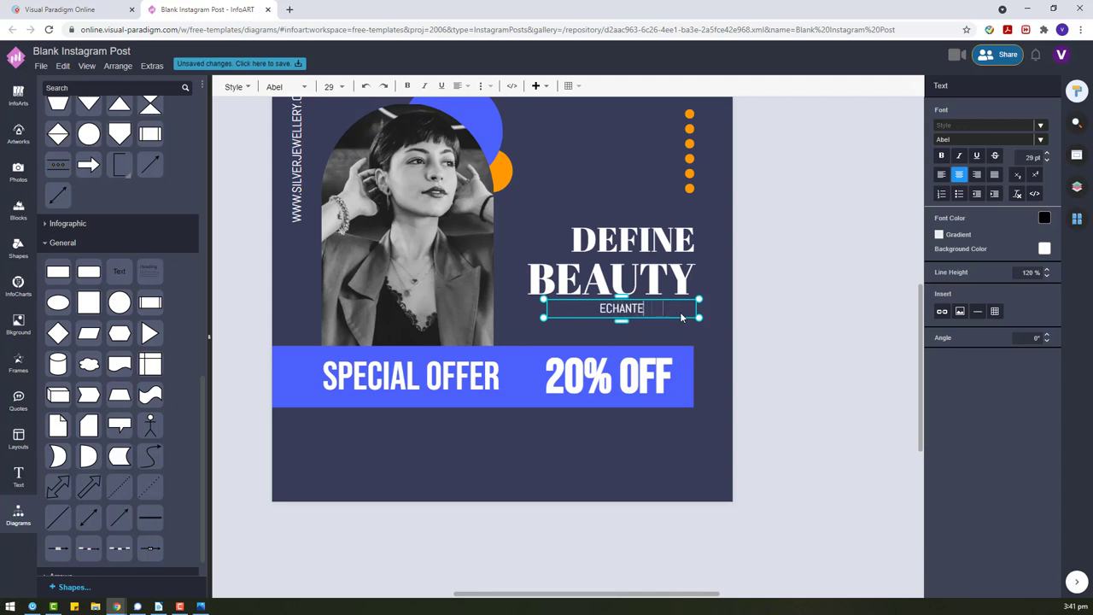
pyautogui.write('D TO YOUR BE')
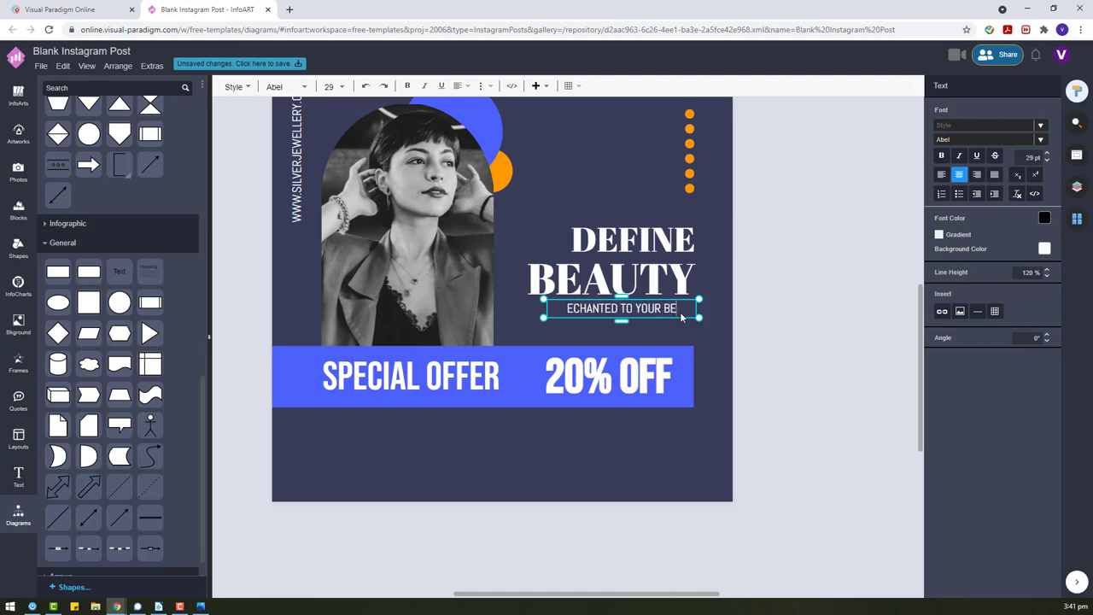
pyautogui.press('BackSpace')
pyautogui.press('BackSpace')
pyautogui.write('MIND')
pyautogui.press('Escape')
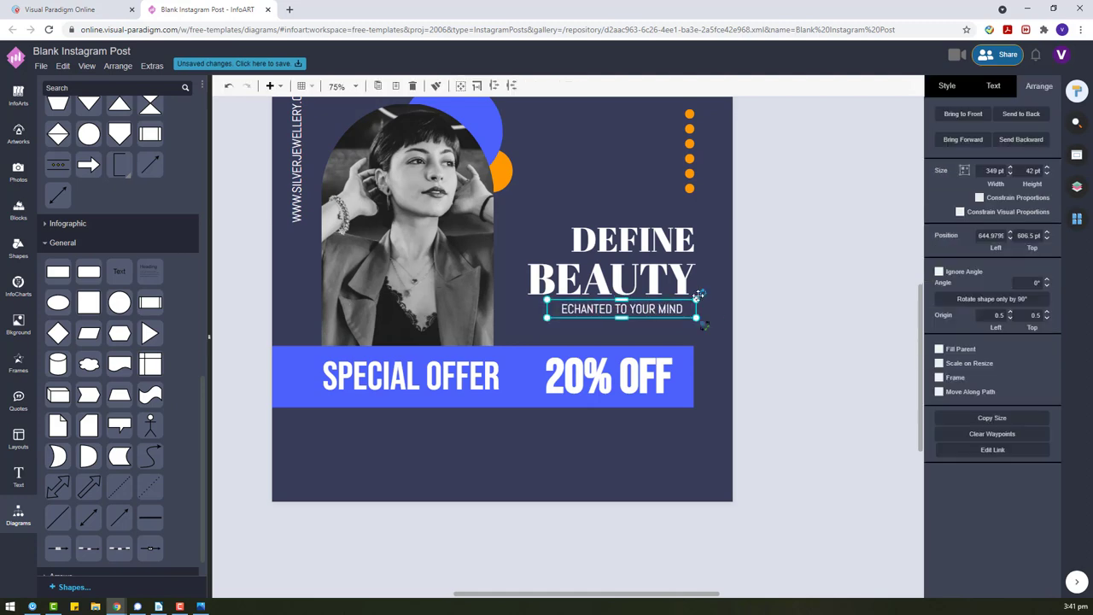
# - Move the "ECHANTED TO YOUR MIND" line down slightly and align its end with "BEAUTY"
pyautogui.click(842, 247)
pyautogui.moveTo(683, 309); pyautogui.dragTo(681, 312)
pyautogui.click(805, 269)
pyautogui.scroll(3, 794, 329)
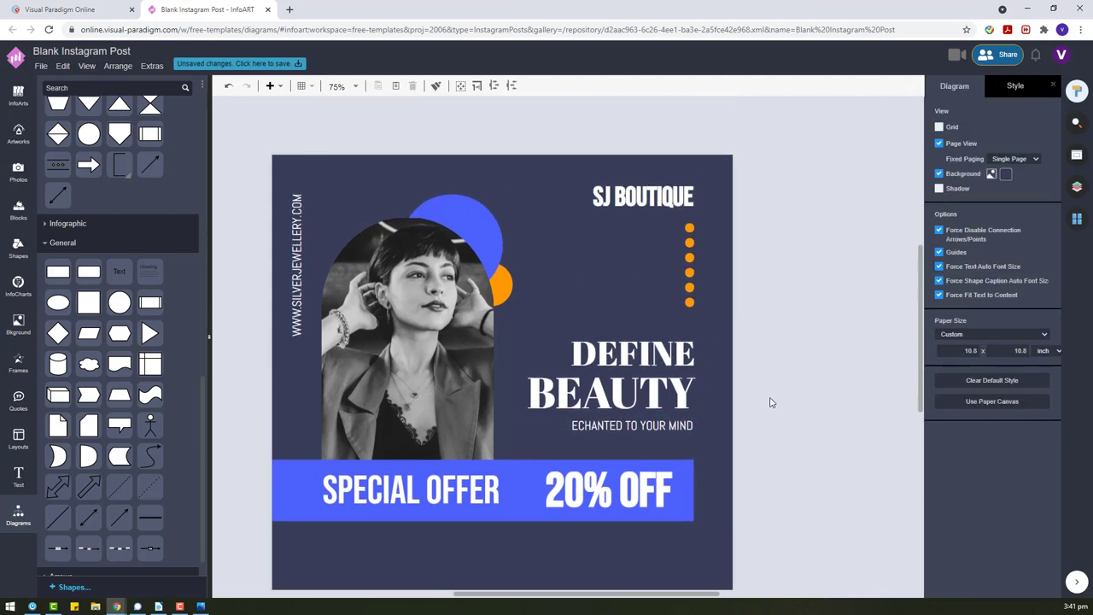
pyautogui.doubleClick(683, 393)
pyautogui.click(686, 397)
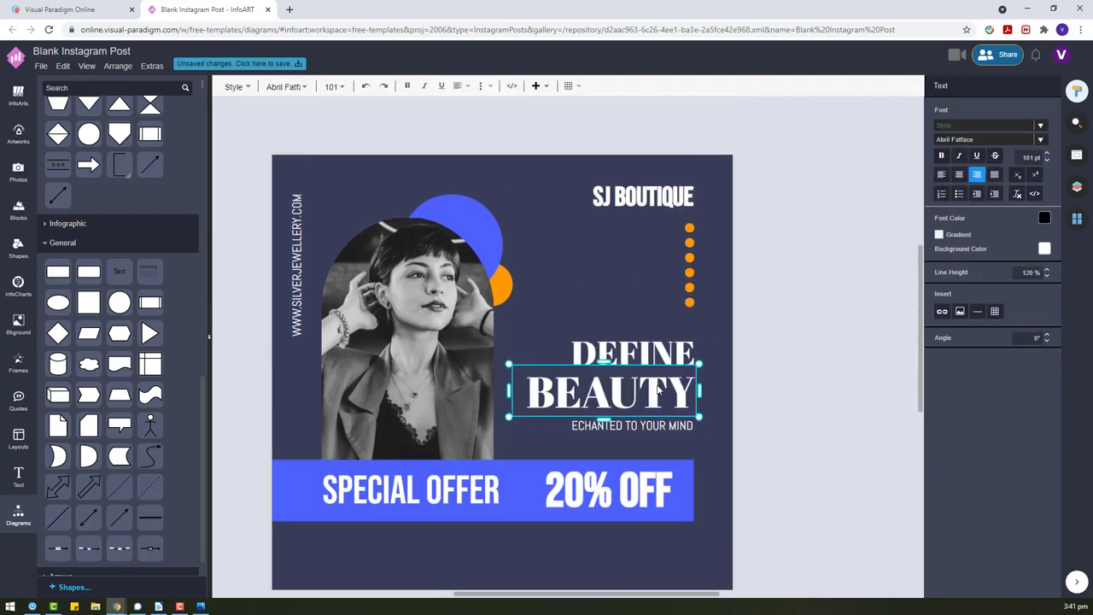
pyautogui.doubleClick(658, 389)
pyautogui.click(817, 393)
pyautogui.click(697, 384)
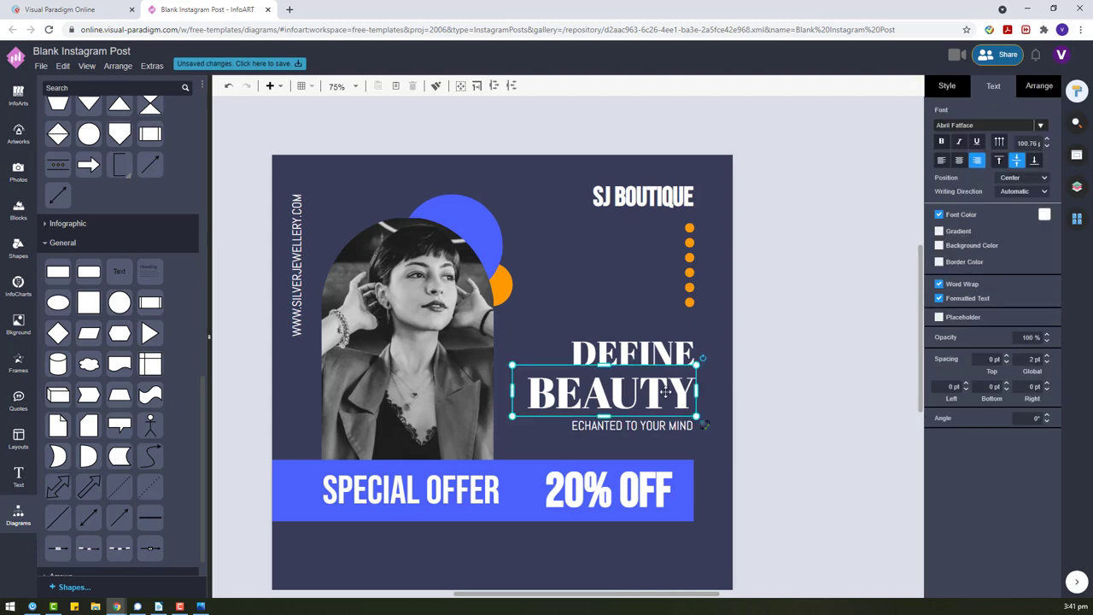
pyautogui.click(776, 464)
# - Copy the "ECHANTED TO YOUR MIND" line to below the "20% OFF" banner and left-align the copy's text
pyautogui.scroll(-3, 777, 464)
pyautogui.click(649, 312)
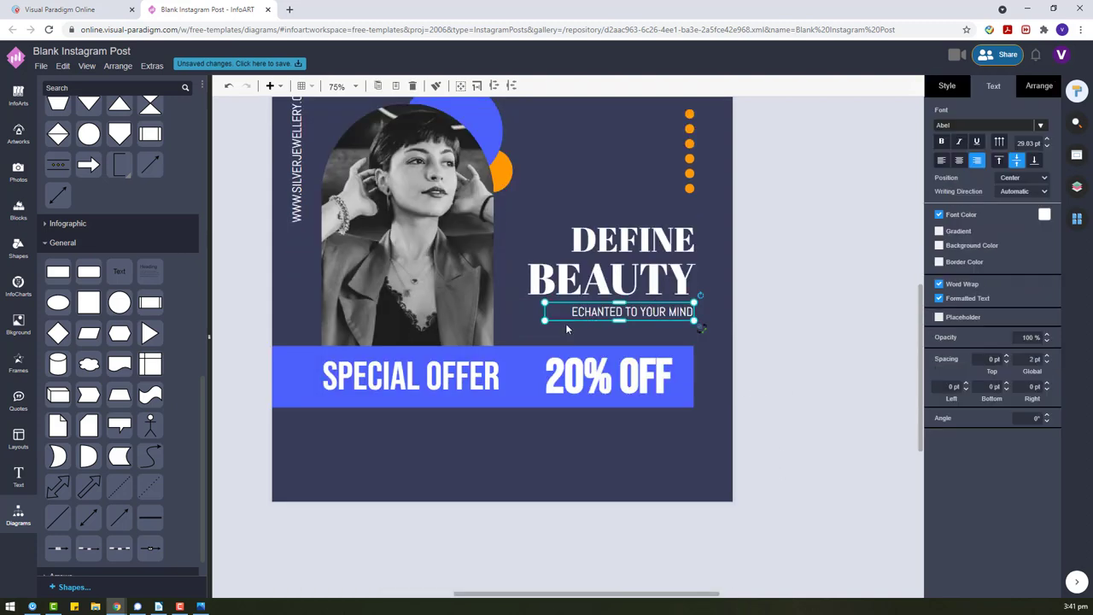
pyautogui.moveTo(649, 313); pyautogui.dragTo(674, 429)
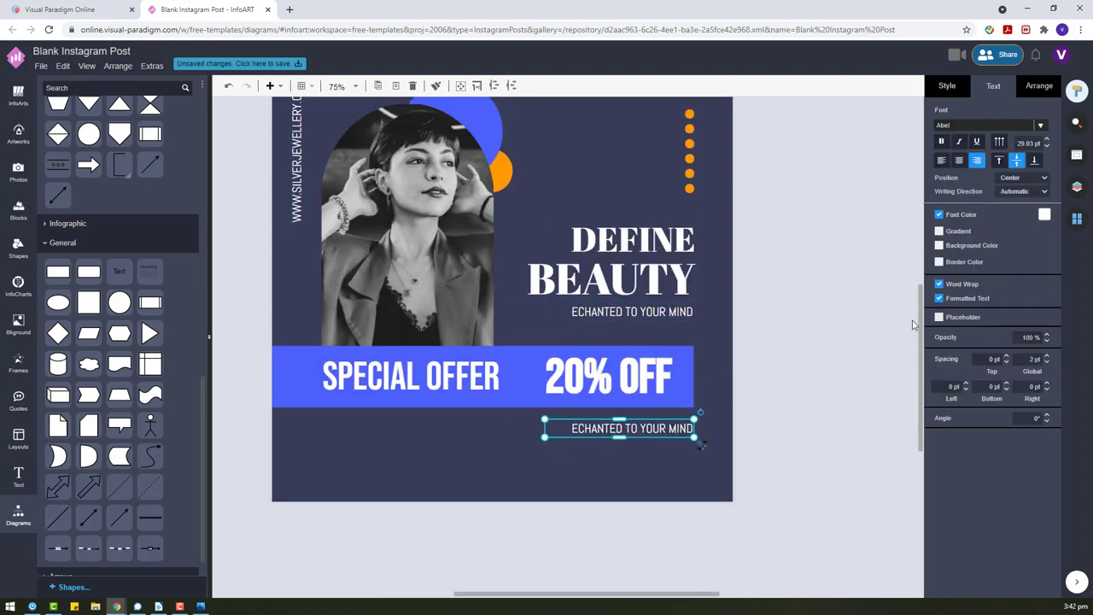
pyautogui.click(942, 161)
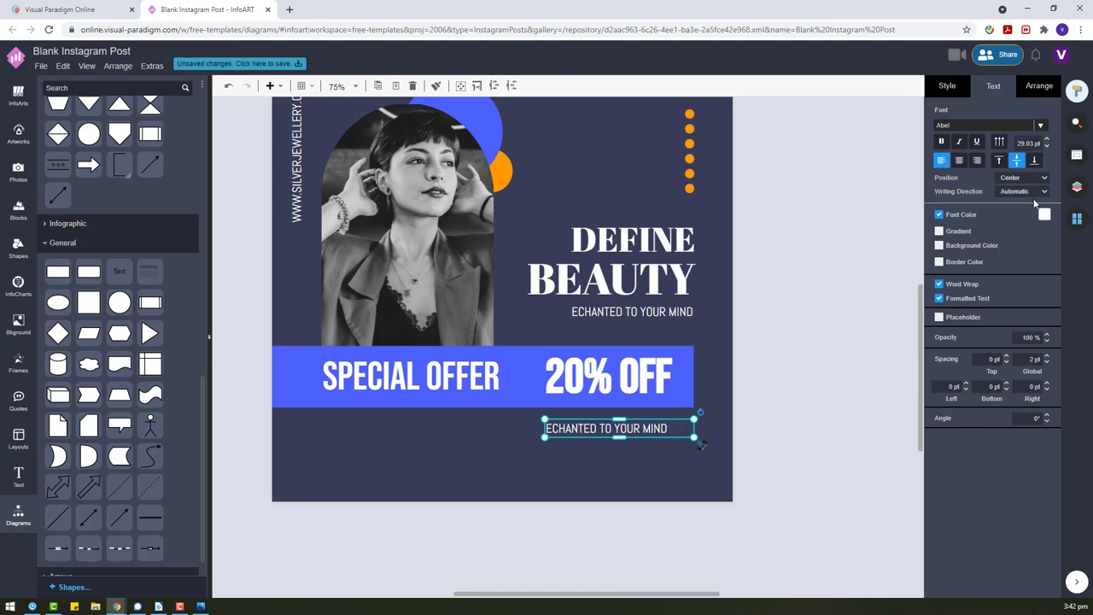
# - Replace the copied line's text with a Lorem ipsum placeholder paragraph ending in "turpis egestas."
pyautogui.doubleClick(632, 430)
pyautogui.write('Lorem ipsum dolor sit amet, consectetur adipiscing elit, sed do eiusmod tempor incididunt ut labore et dolore magna aliqua. Orci dapibus ultrices in iaculis. Lorem dolor sed viverra ipsum. Senectus et netus et malesuada fames ac turpis egestas.')
pyautogui.press('Escape')
pyautogui.scroll(-3, 649, 444)
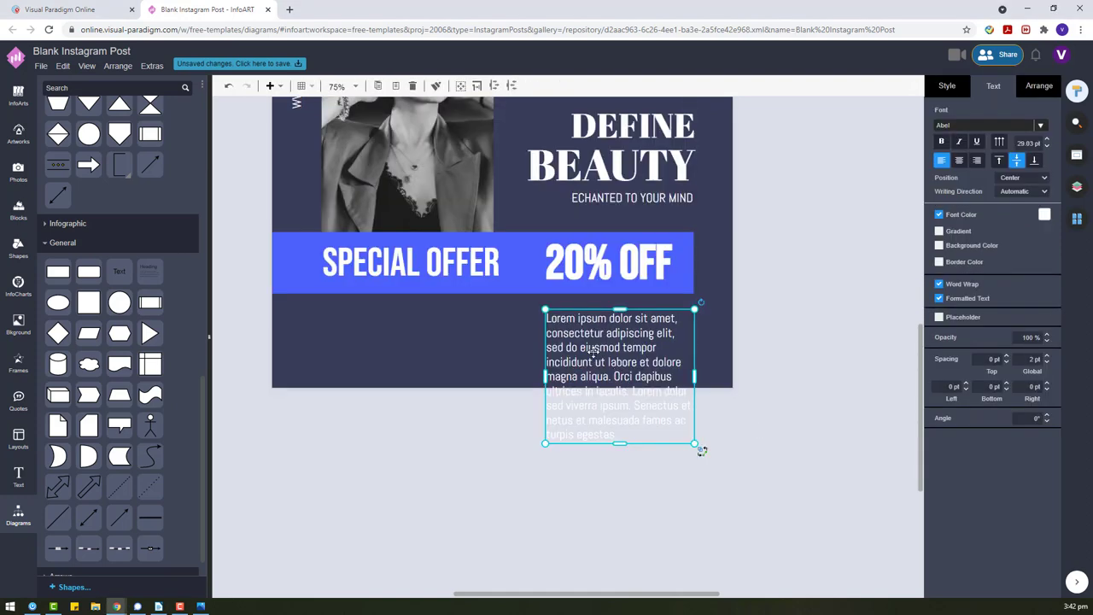
# - Enlarge the arched portrait so it extends below the special-offer banner, and shift the vertical web address slightly toward the page edge
pyautogui.click(396, 245)
pyautogui.scroll(3, 479, 338)
pyautogui.moveTo(493, 446); pyautogui.dragTo(467, 483)
pyautogui.click(287, 299)
pyautogui.moveTo(298, 208)
pyautogui.mouseDown()
pyautogui.moveTo(288, 221)
pyautogui.moveTo(290, 209)
pyautogui.mouseUp()
pyautogui.click(757, 358)
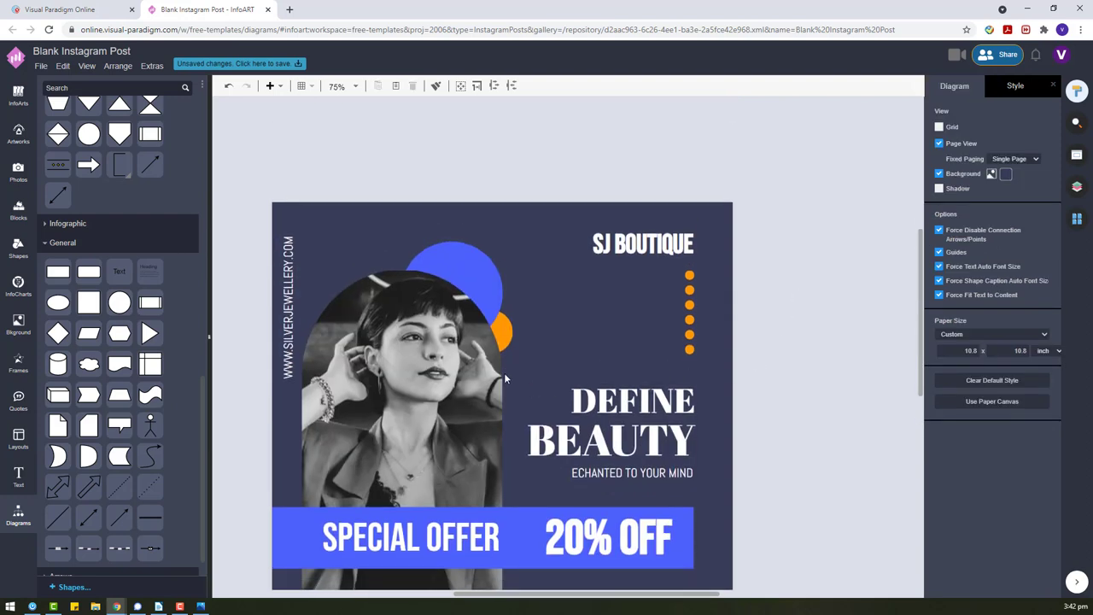
# - Shorten the placeholder paragraph so that it ends with "sed do eiusmod tempor incididunt ut labore."
pyautogui.scroll(-3, 504, 373)
pyautogui.click(658, 454)
pyautogui.doubleClick(658, 454)
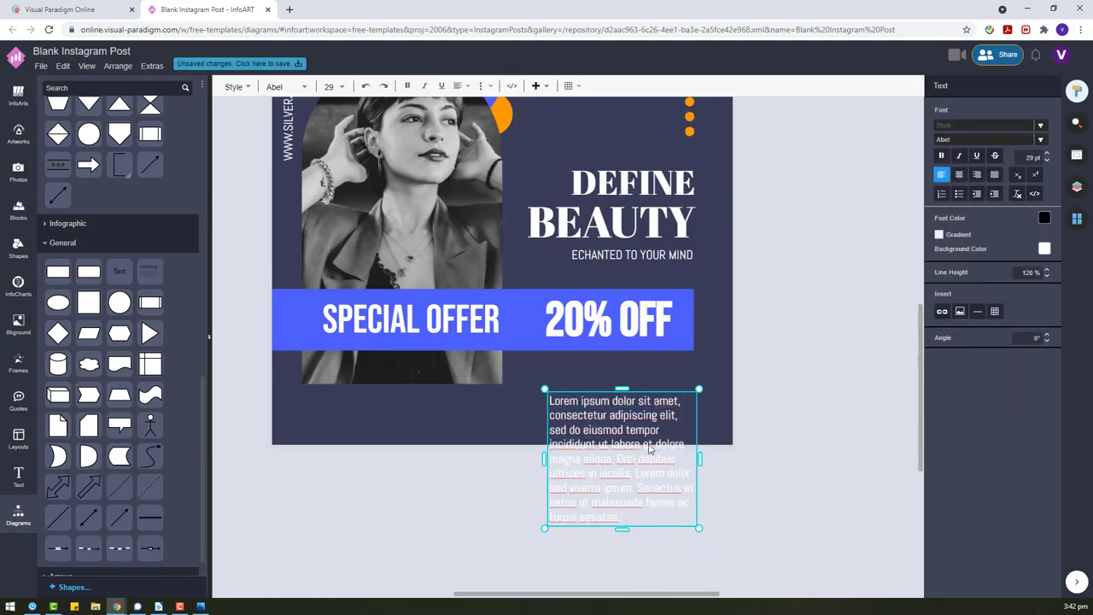
pyautogui.moveTo(641, 445); pyautogui.dragTo(703, 555)
pyautogui.write('.')
pyautogui.click(772, 471)
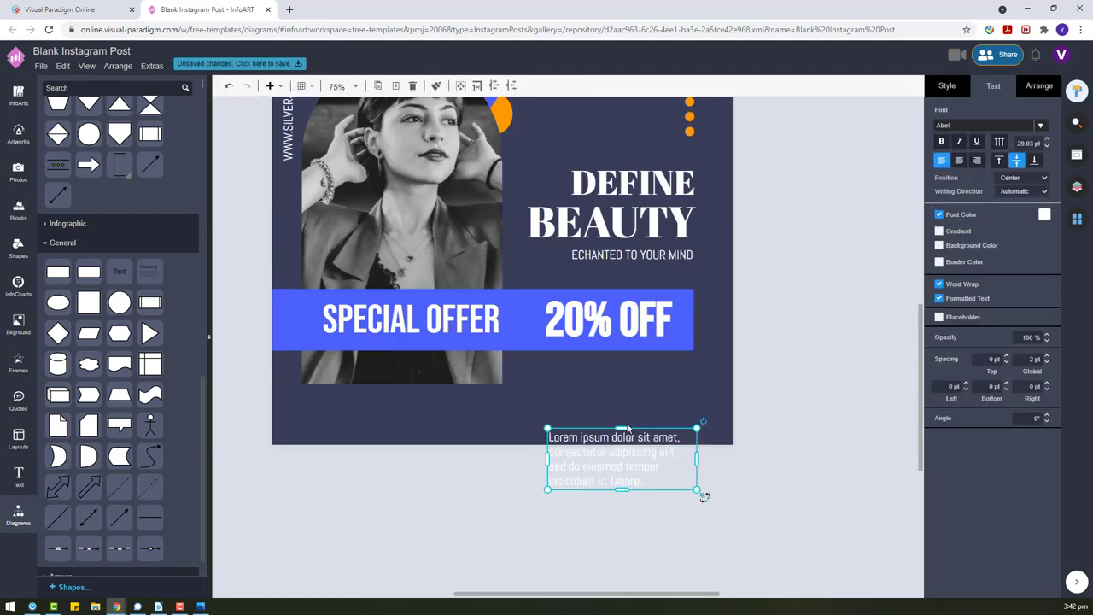
# - Move the shortened placeholder paragraph up onto the page, just below the "20% OFF" banner
pyautogui.moveTo(628, 427); pyautogui.dragTo(654, 367)
pyautogui.click(795, 402)
pyautogui.click(686, 333)
pyautogui.moveTo(693, 320)
pyautogui.mouseDown()
pyautogui.moveTo(703, 319)
pyautogui.moveTo(694, 319)
pyautogui.mouseUp()
pyautogui.click(788, 375)
pyautogui.moveTo(643, 386); pyautogui.dragTo(628, 386)
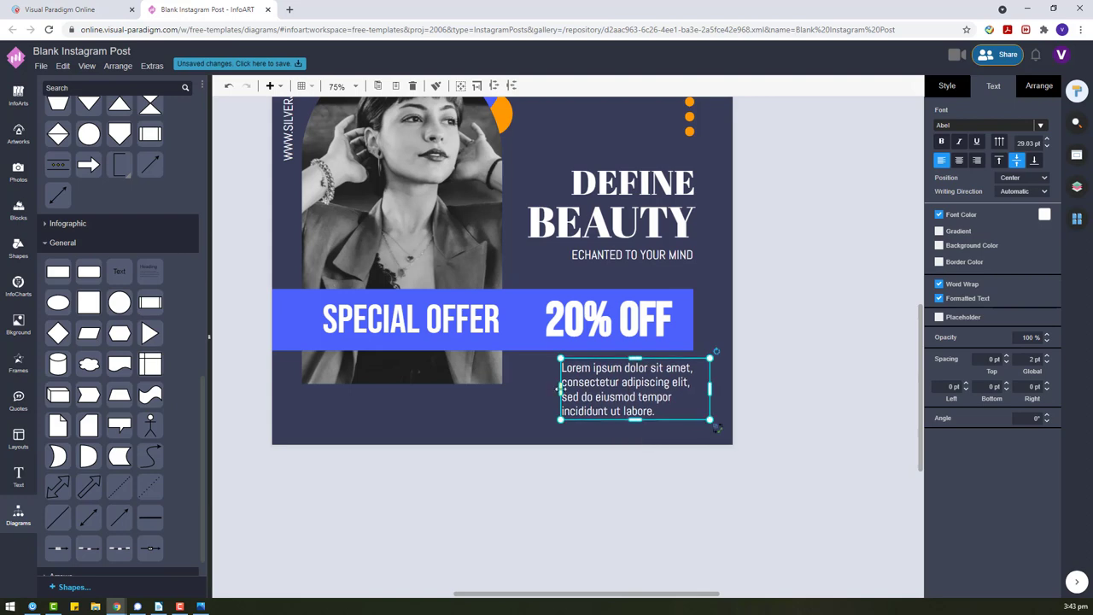
# - Narrow the placeholder paragraph slightly and try it directly below the "ECHANTED TO YOUR MIND" line
pyautogui.moveTo(559, 390); pyautogui.dragTo(575, 396)
pyautogui.moveTo(600, 403); pyautogui.dragTo(602, 307)
pyautogui.click(666, 255)
pyautogui.keyDown('shift'); pyautogui.click(671, 277); pyautogui.keyUp('shift')
pyautogui.click(802, 248)
pyautogui.click(683, 259)
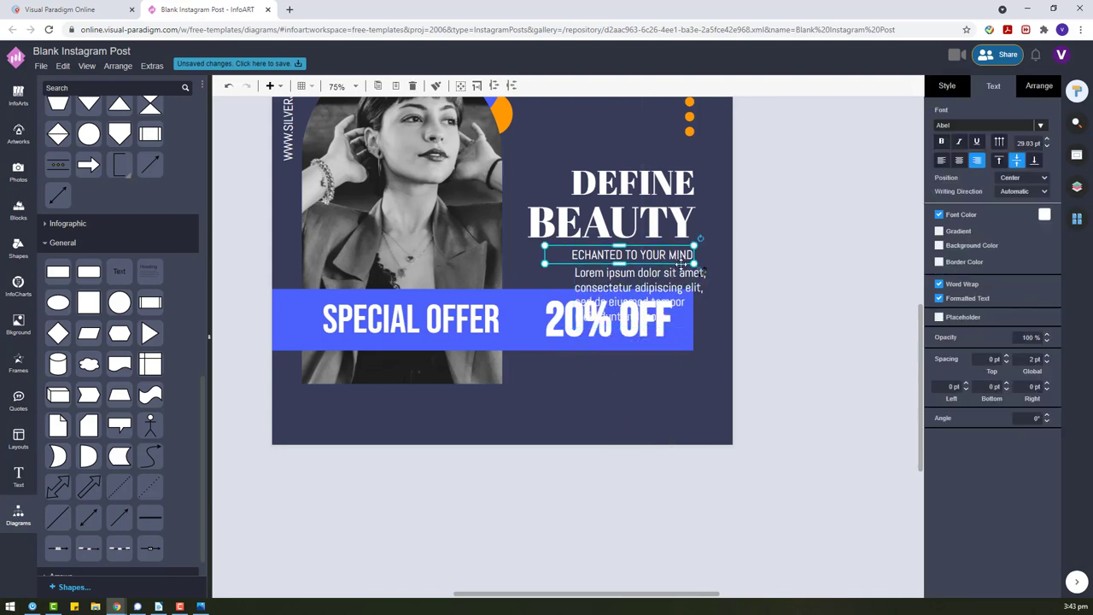
pyautogui.click(682, 281)
pyautogui.click(675, 248)
# - Place the paragraph below the banner, aligned with the start of "BEAUTY", and widen it to the banner's end
pyautogui.moveTo(681, 280); pyautogui.dragTo(637, 386)
pyautogui.click(807, 389)
pyautogui.scroll(2, 807, 390)
pyautogui.click(662, 504)
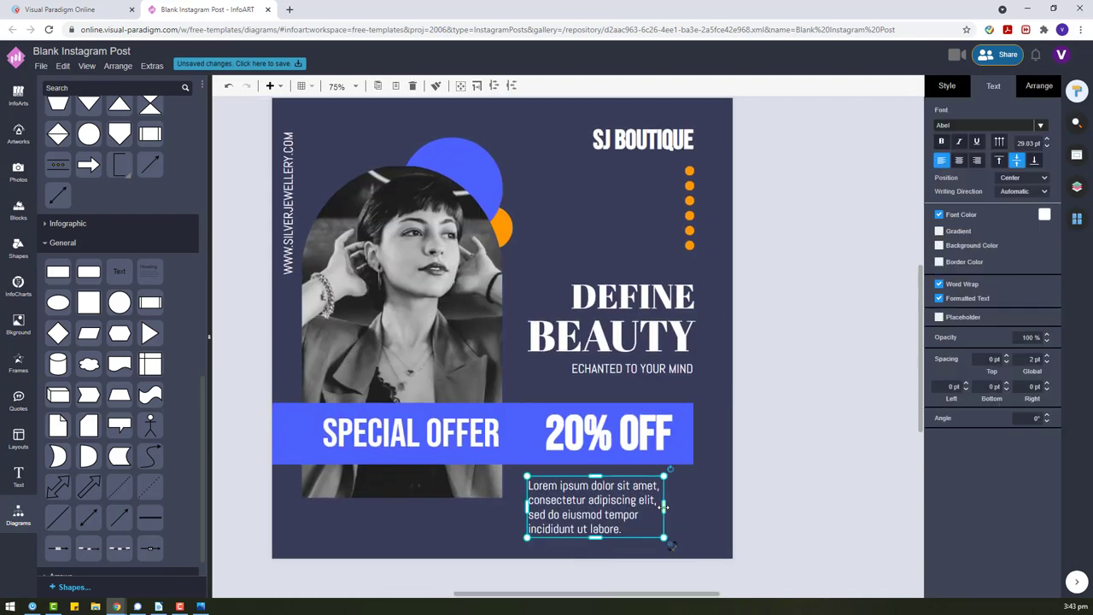
pyautogui.moveTo(671, 507); pyautogui.dragTo(693, 510)
pyautogui.click(818, 444)
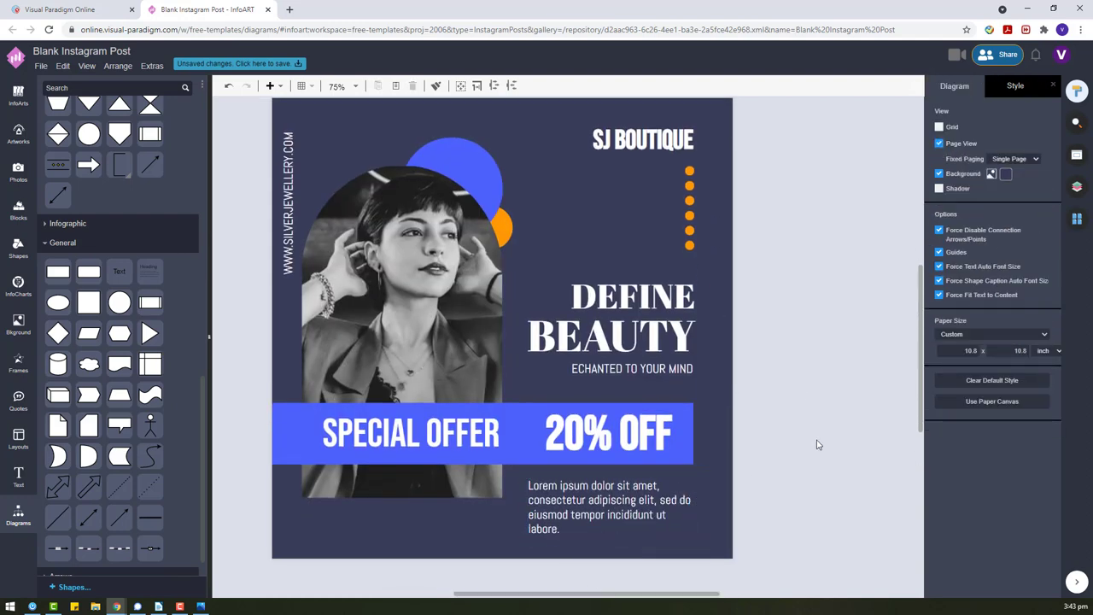
pyautogui.click(589, 513)
pyautogui.click(743, 427)
# - Rename the design file as "Redefine Beauty Jewelry Store Instagram Post"
pyautogui.click(40, 66)
pyautogui.click(64, 202)
pyautogui.moveTo(546, 239); pyautogui.dragTo(404, 241)
pyautogui.press('BackSpace')
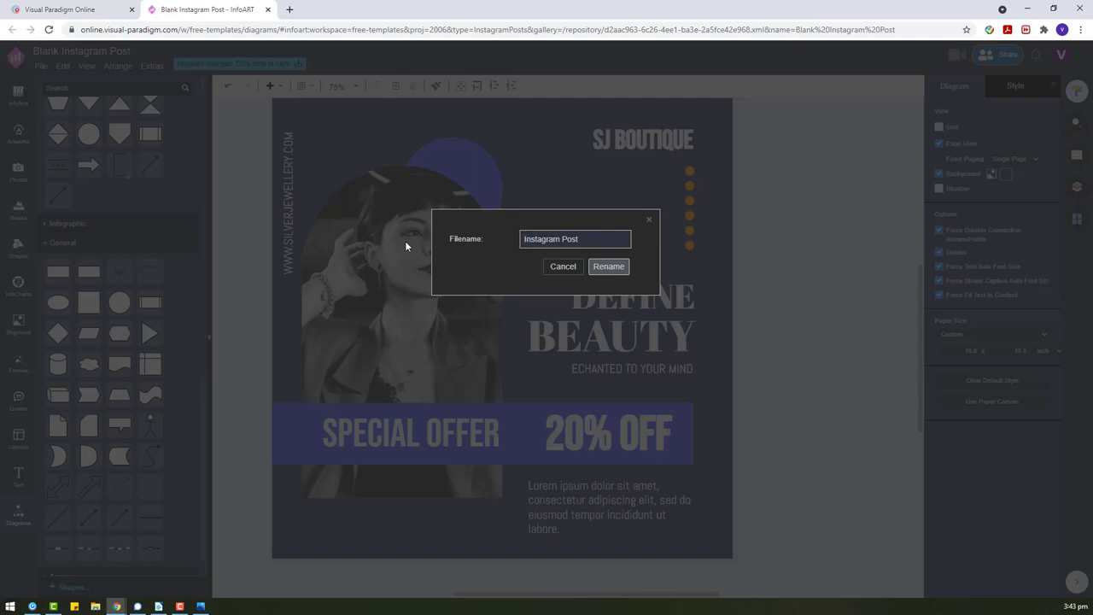
pyautogui.write('Redefine Beauty Jewellery Store')
pyautogui.rightClick(596, 243)
pyautogui.click(620, 280)
pyautogui.click(609, 266)
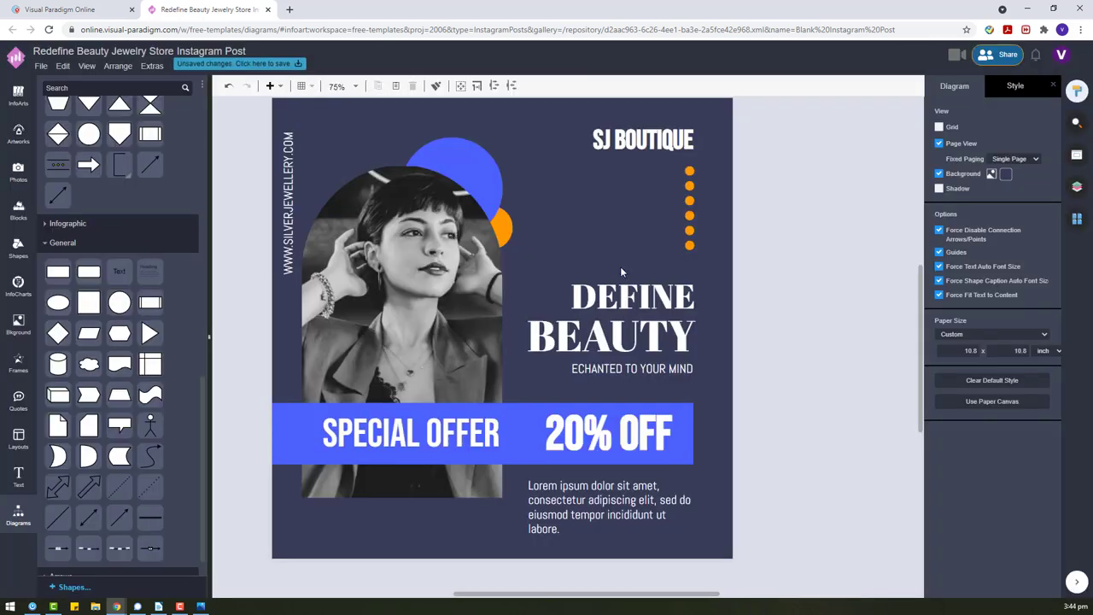
pyautogui.click(290, 243)
pyautogui.doubleClick(290, 245)
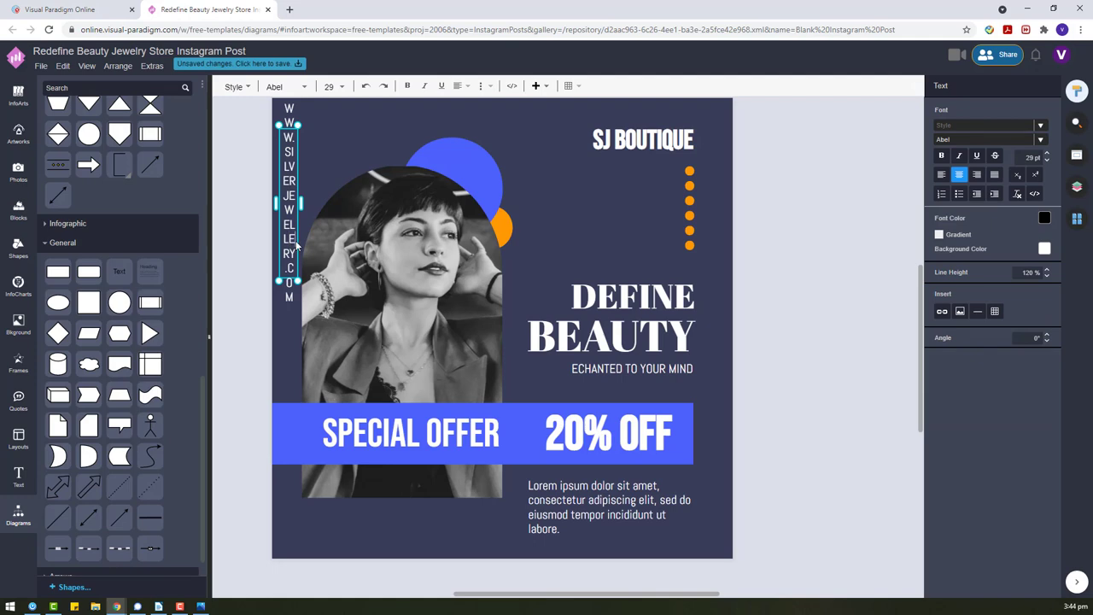
pyautogui.click(771, 298)
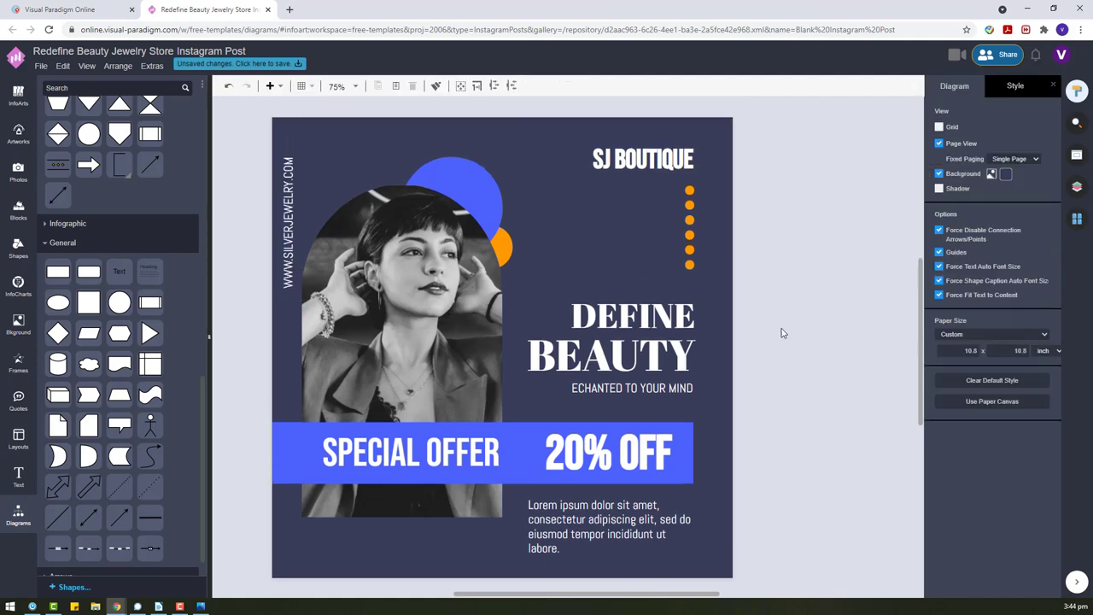
pyautogui.scroll(1, 783, 333)
pyautogui.scroll(-1, 624, 303)
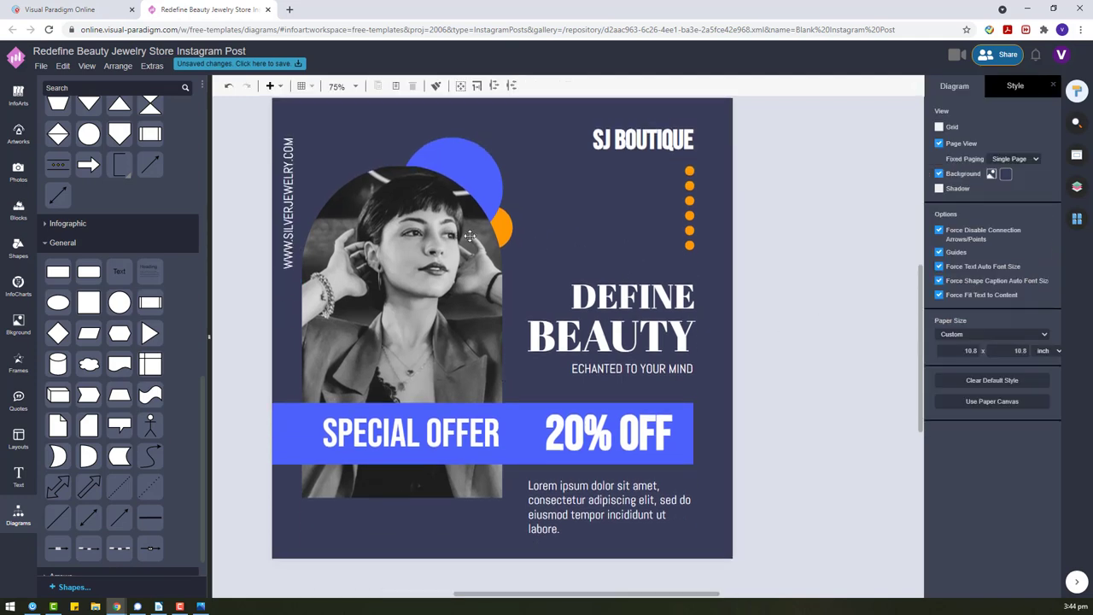
# - Save the renamed design to the online workspace
pyautogui.click(41, 69)
pyautogui.click(67, 146)
pyautogui.click(471, 263)
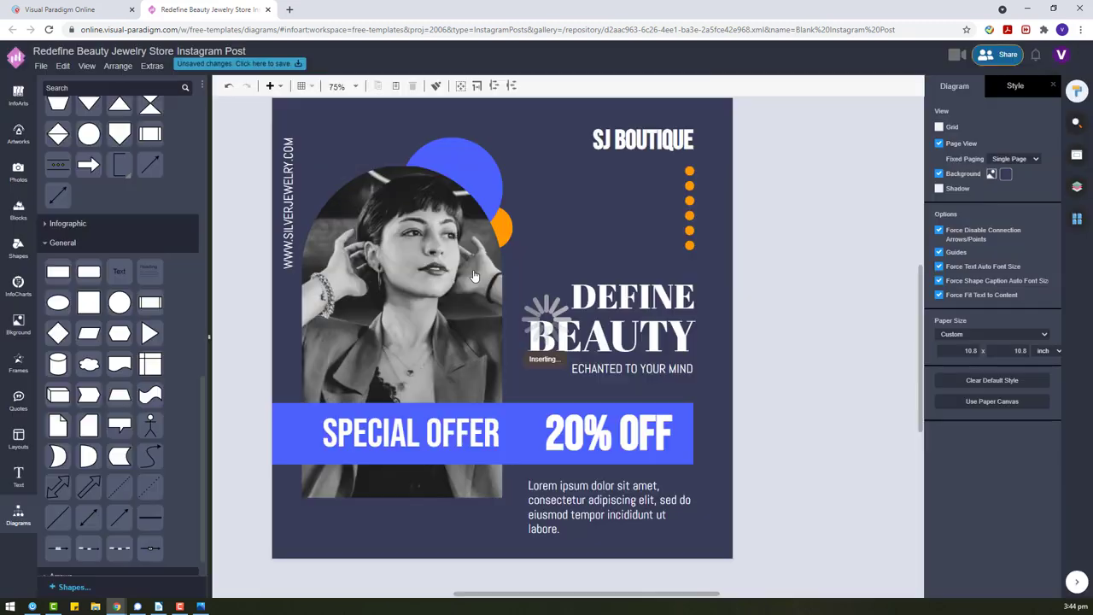
# - Export the design as a JPG image at 100% zoom, download it and open the downloaded picture
pyautogui.click(41, 67)
pyautogui.moveTo(187, 261)
pyautogui.click(220, 278)
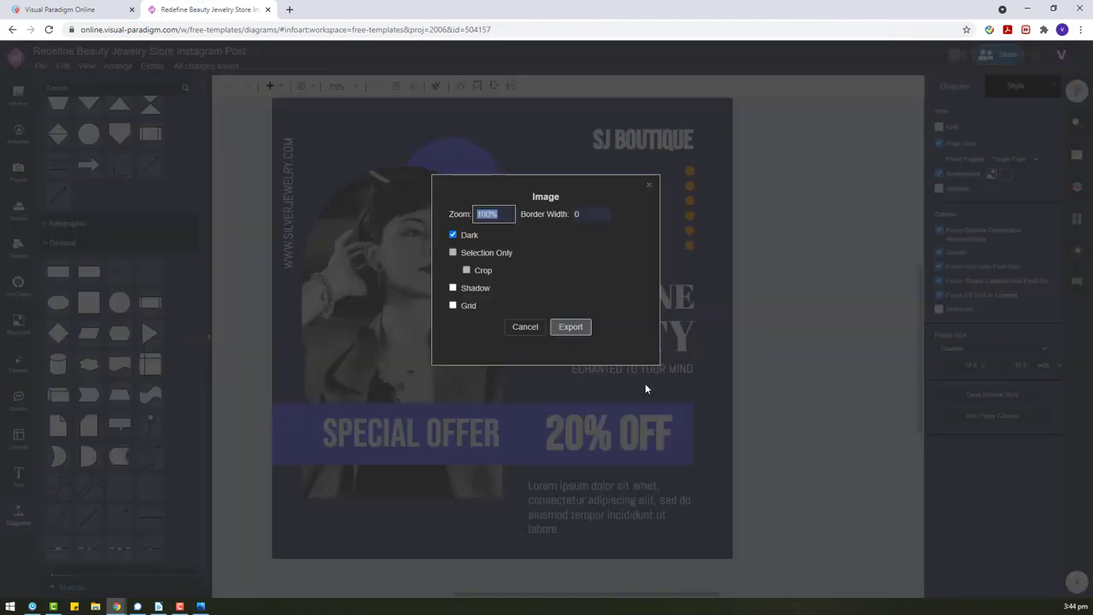
pyautogui.click(570, 328)
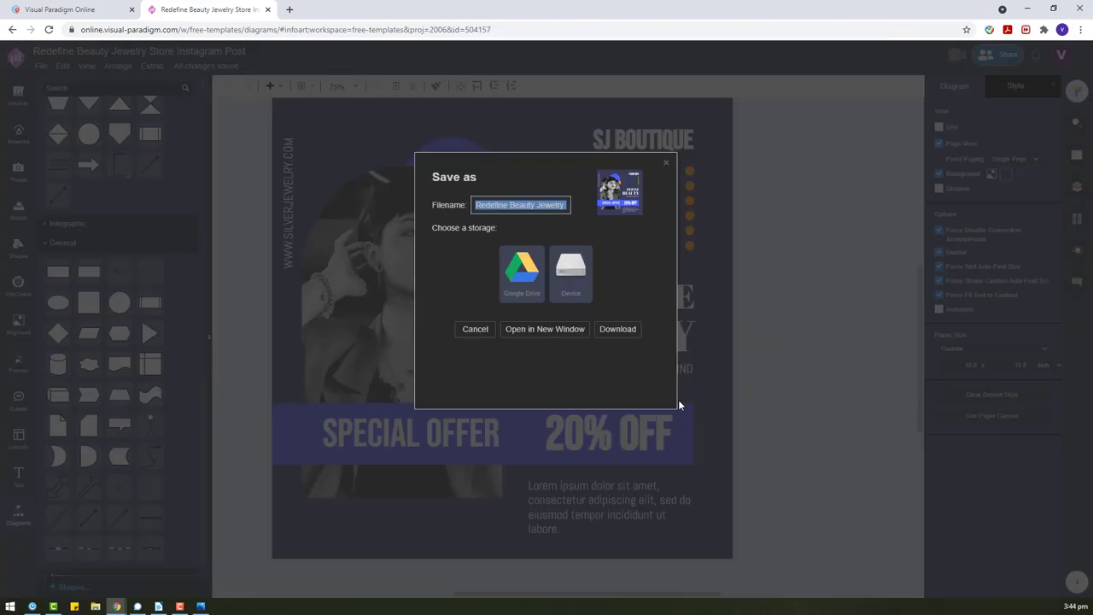
pyautogui.click(618, 332)
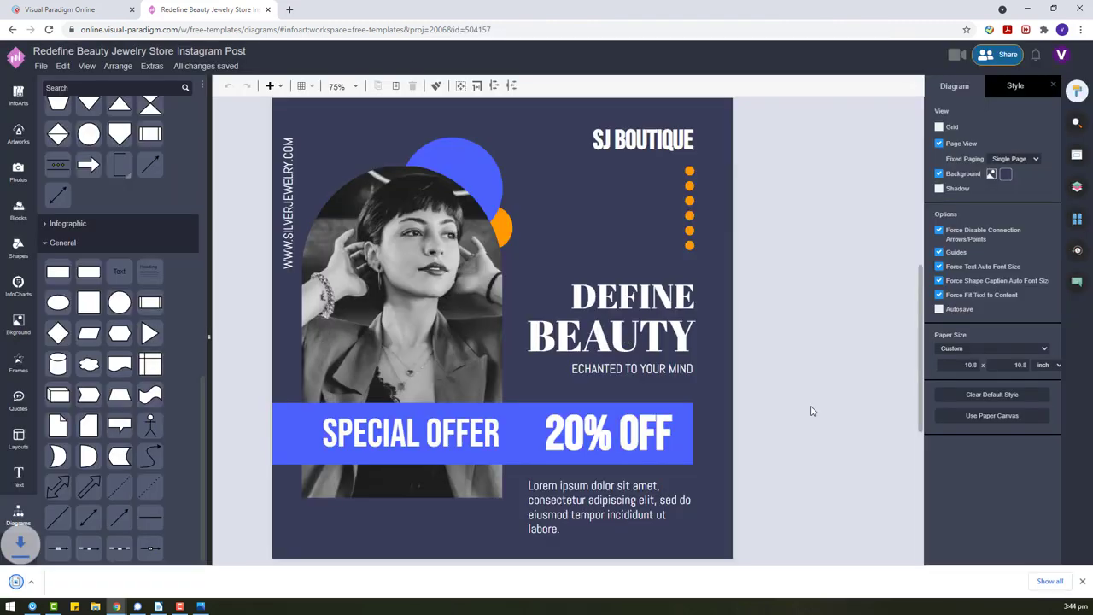
pyautogui.click(36, 580)
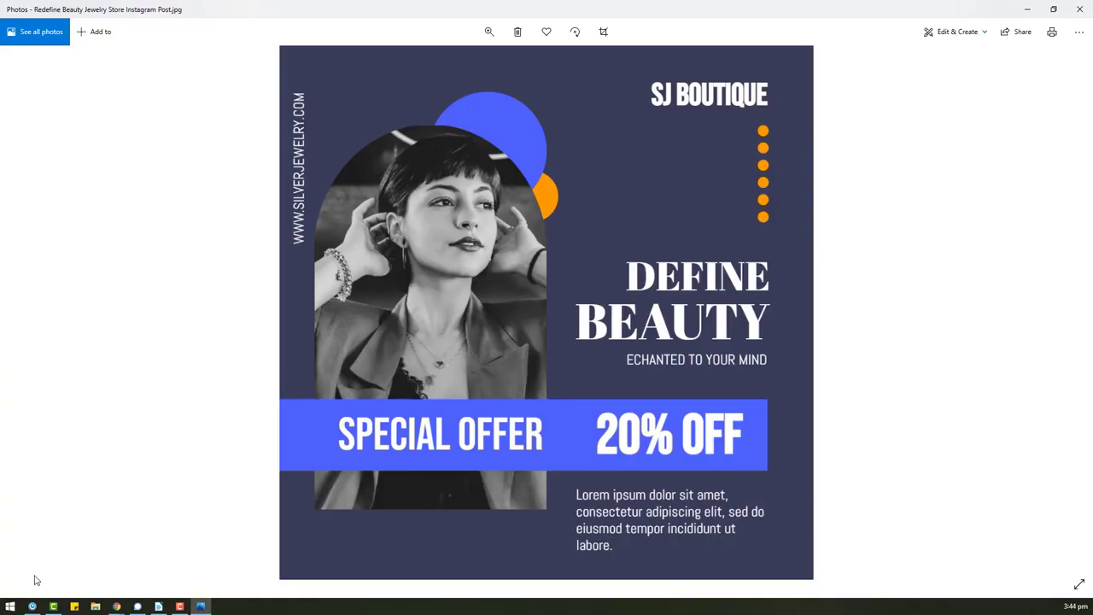